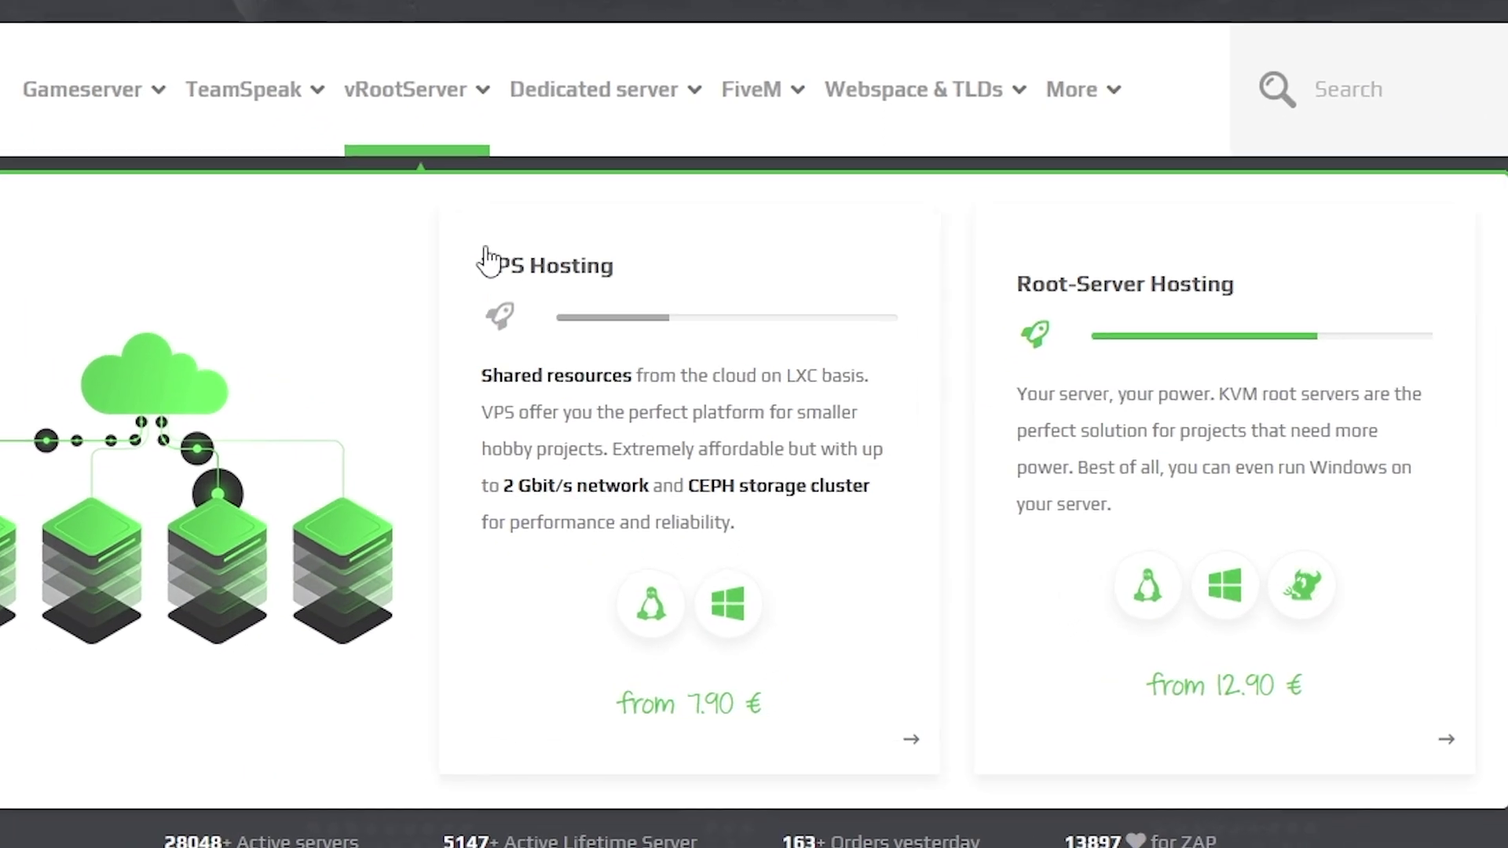
Step: Order a 4-core, 4 GB Windows 2019 VPS, redeeming the PALWORLD-VPS voucher
{"action": "left_click", "coordinate": [752, 558]}
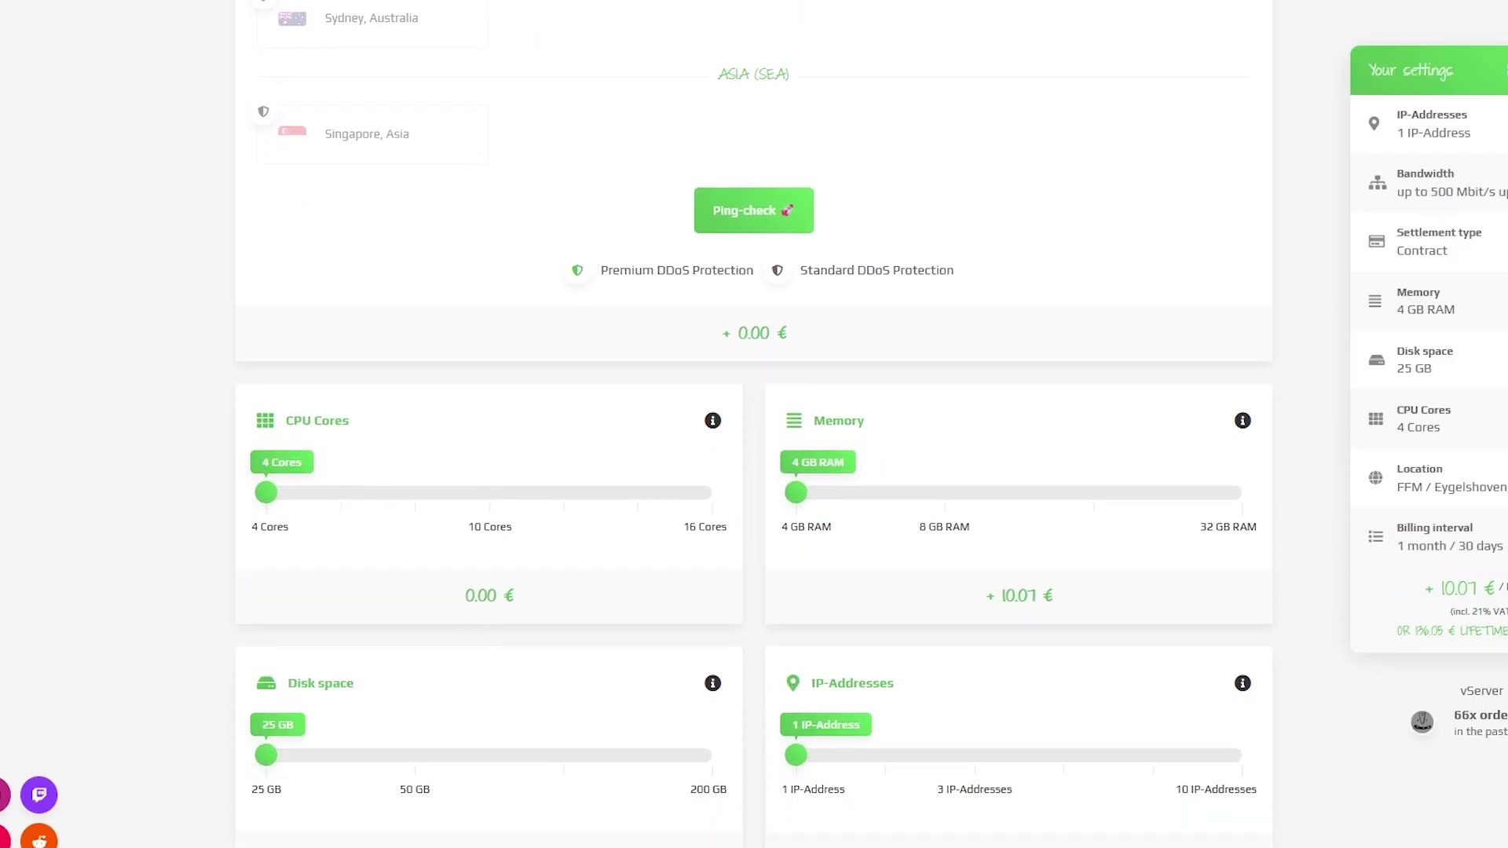
{"action": "scroll", "coordinate": [754, 424], "scroll_direction": "down", "scroll_amount": 4}
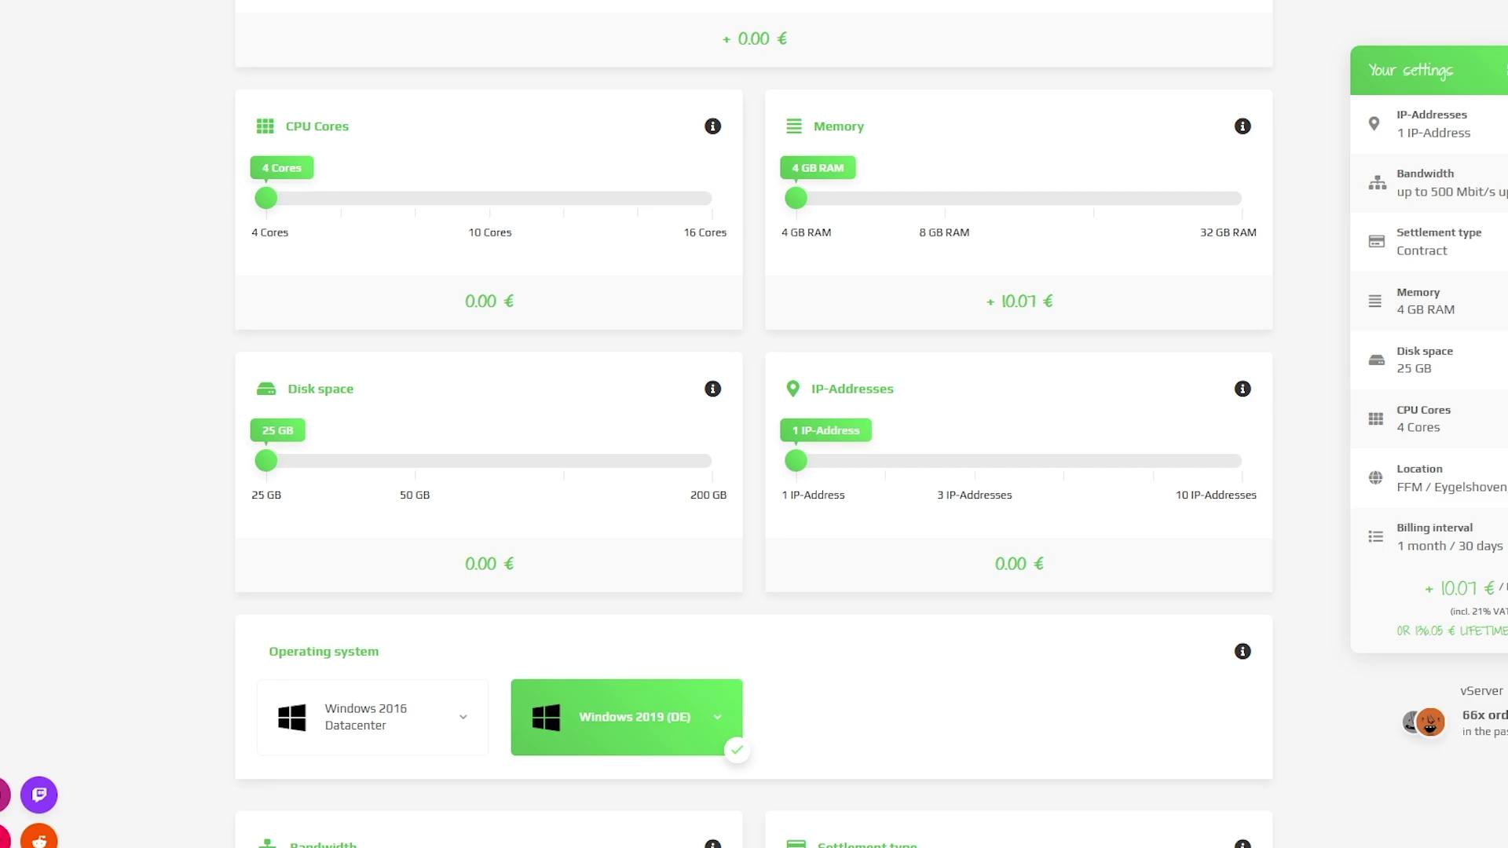
{"action": "scroll", "coordinate": [754, 424], "scroll_direction": "down", "scroll_amount": 4}
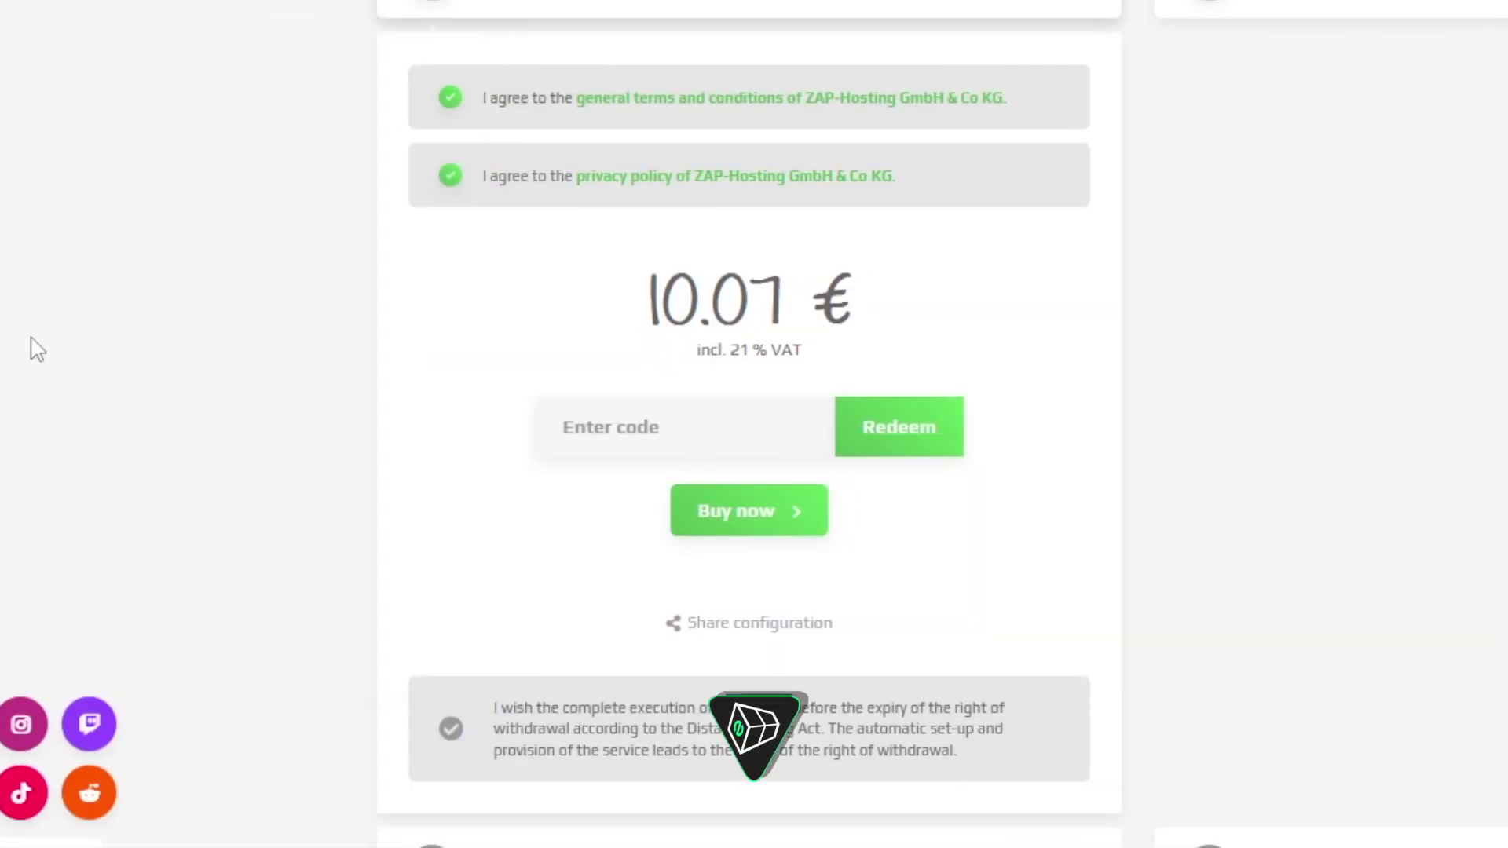
{"action": "type", "text": "PALWORLD-VPS"}
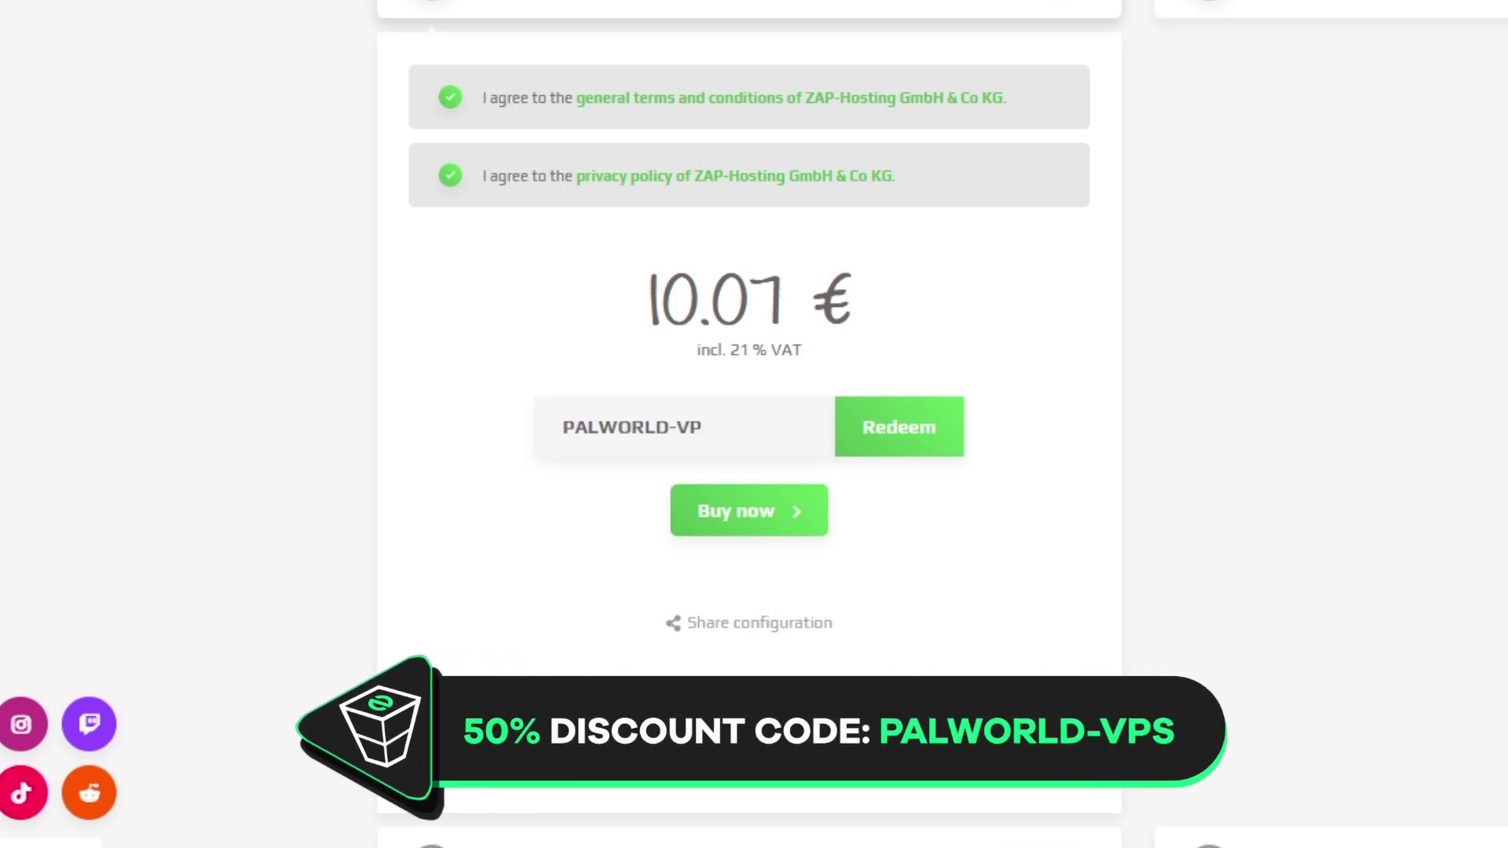
{"action": "left_click", "coordinate": [903, 433]}
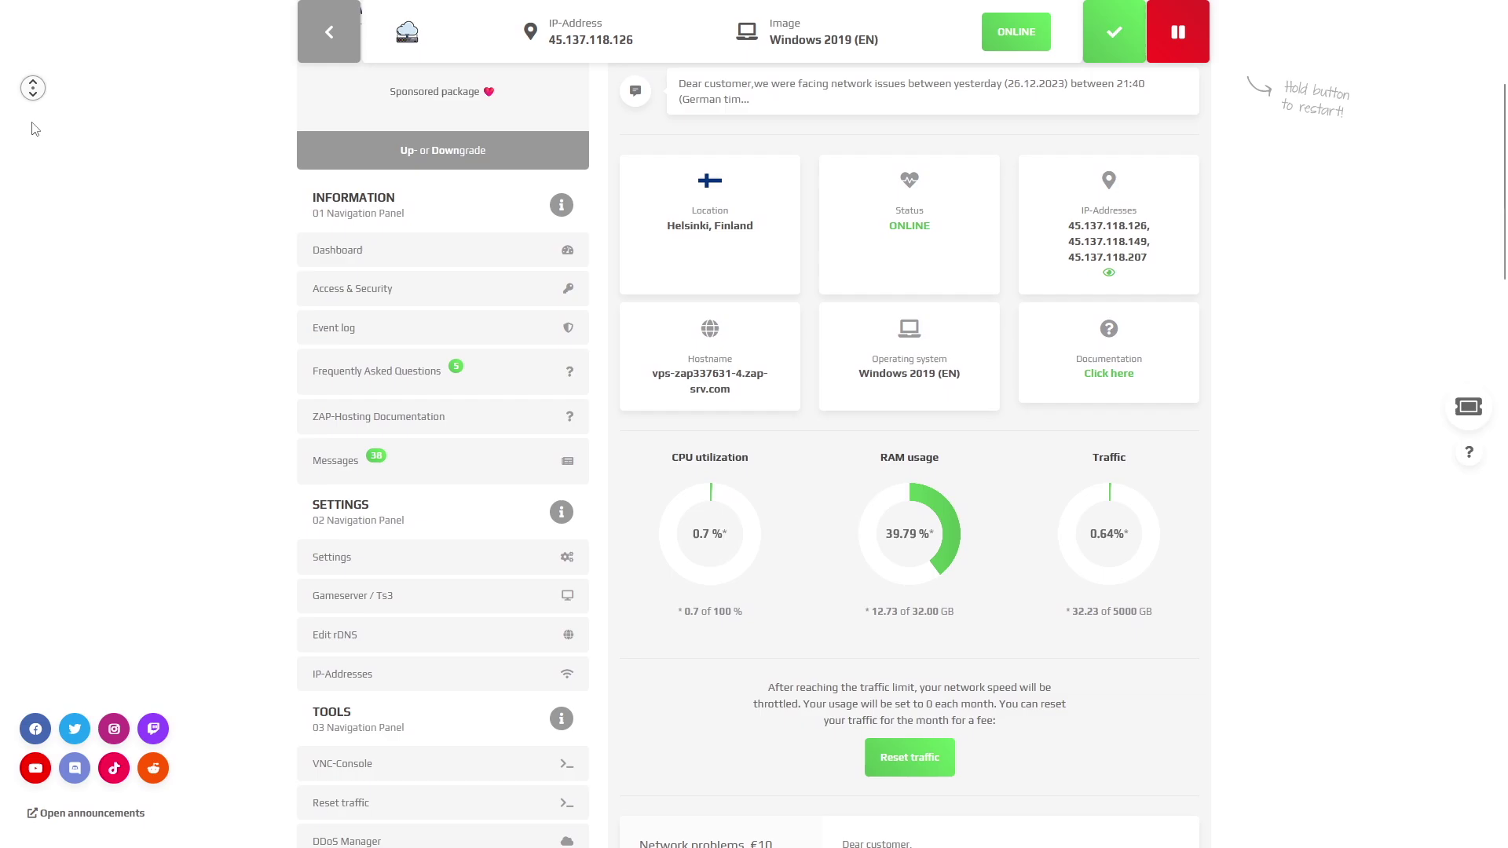
Step: Enter a new administrator password on the VPS Settings page and save it
{"action": "scroll", "coordinate": [338, 392], "scroll_direction": "down", "scroll_amount": 4}
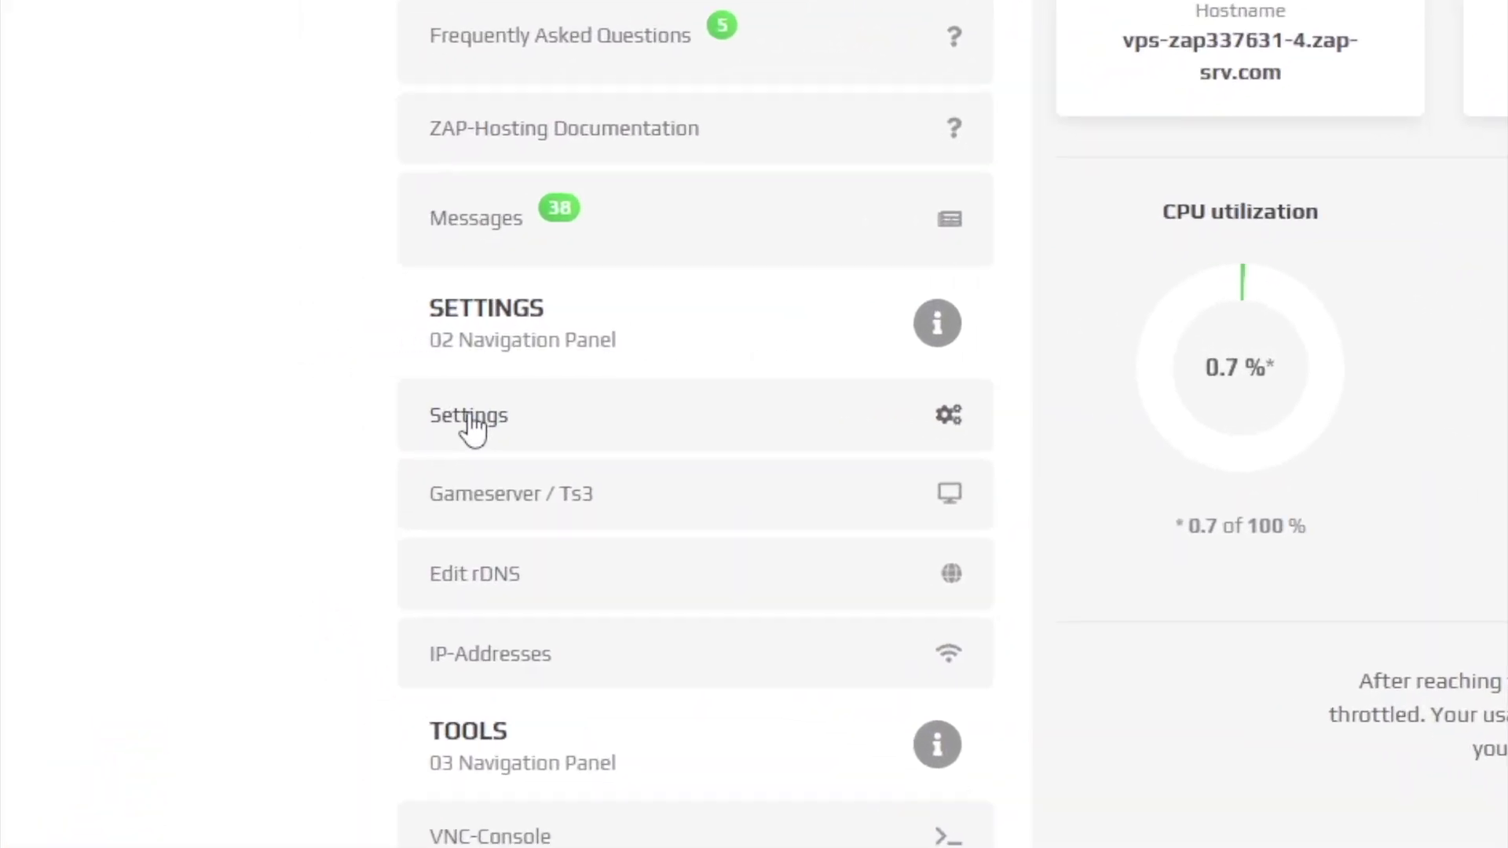
{"action": "left_click", "coordinate": [549, 428]}
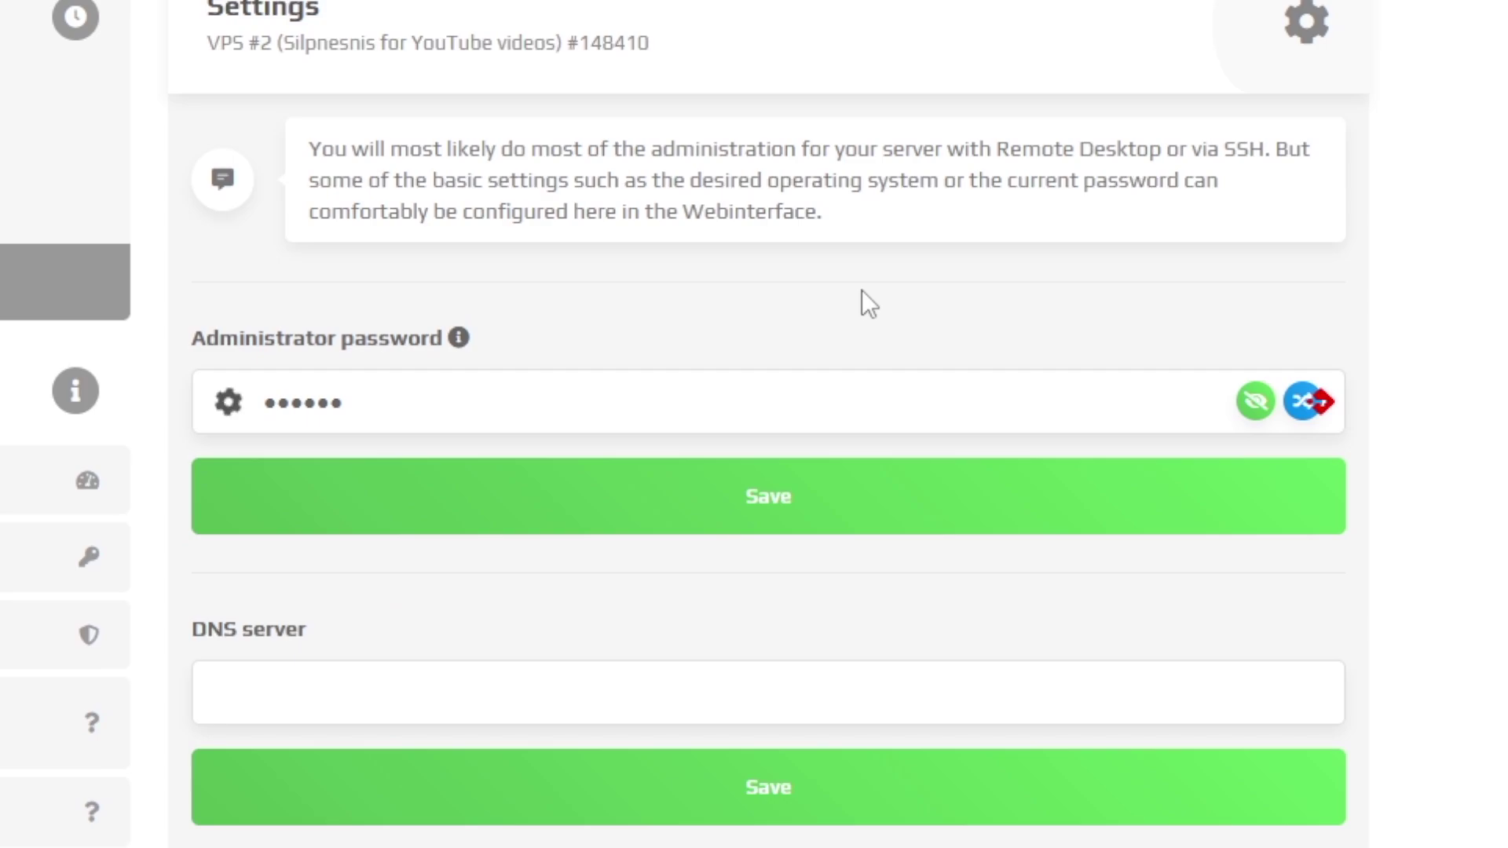
{"action": "type", "text": "xxx"}
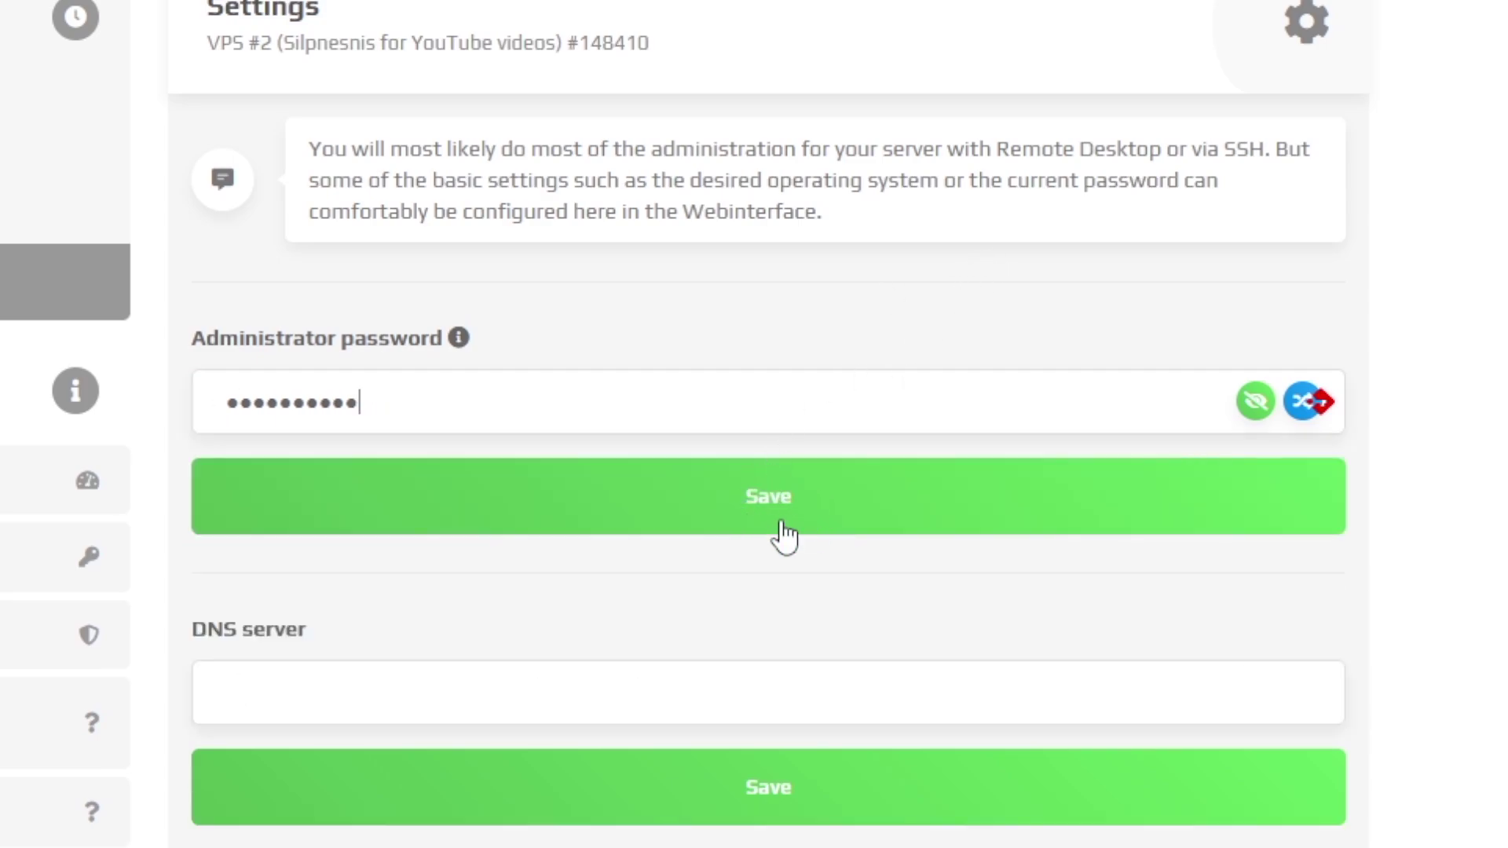
{"action": "left_click", "coordinate": [774, 521]}
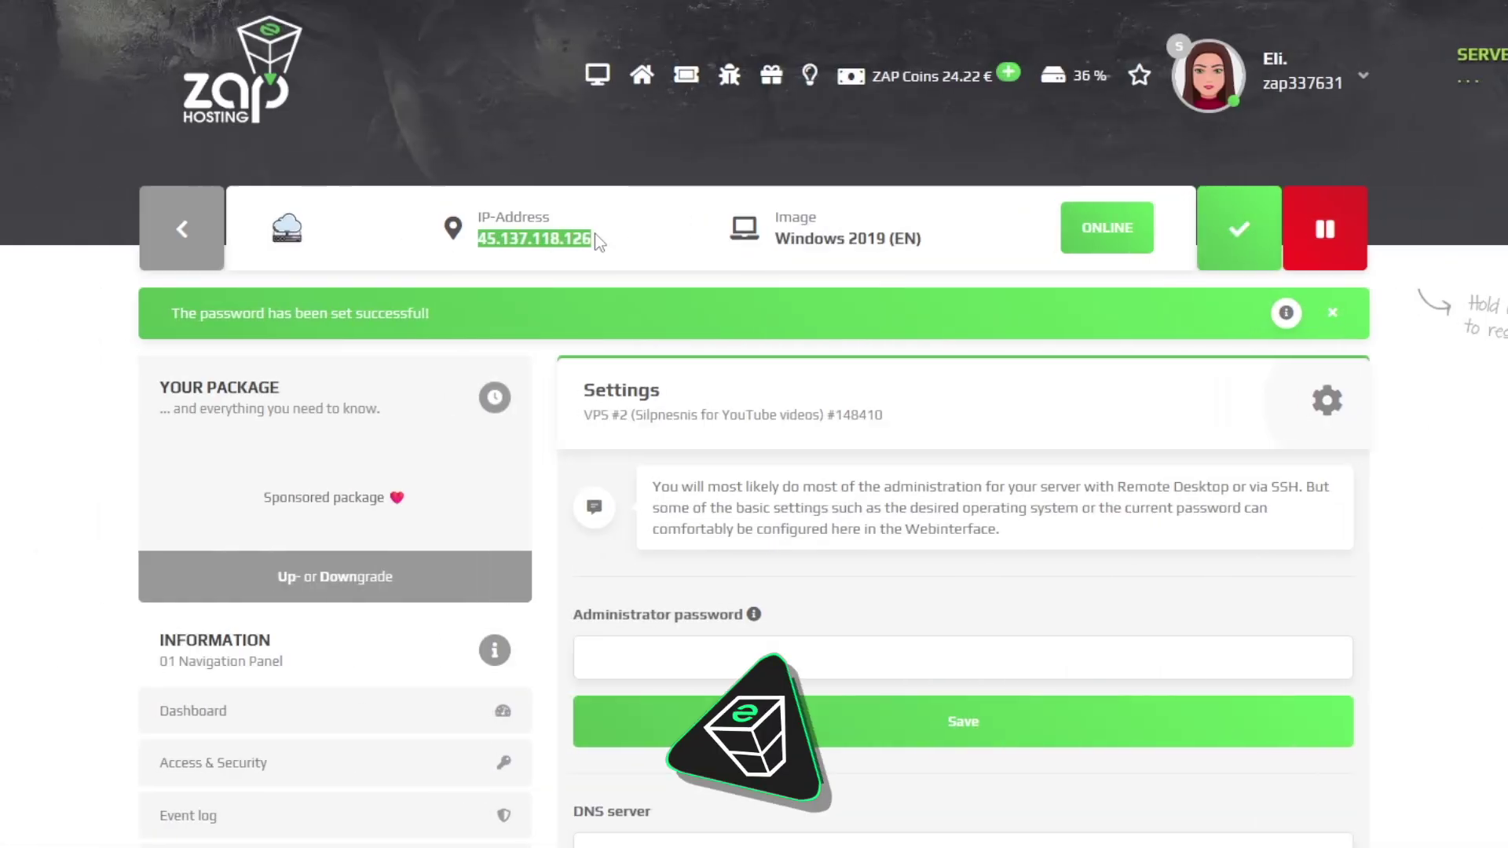
Step: Copy the server IP 45.137.118.126 and launch Remote Desktop Connection
{"action": "right_click", "coordinate": [569, 238]}
{"action": "left_click", "coordinate": [601, 260]}
{"action": "key", "text": "super"}
{"action": "type", "text": "REM"}
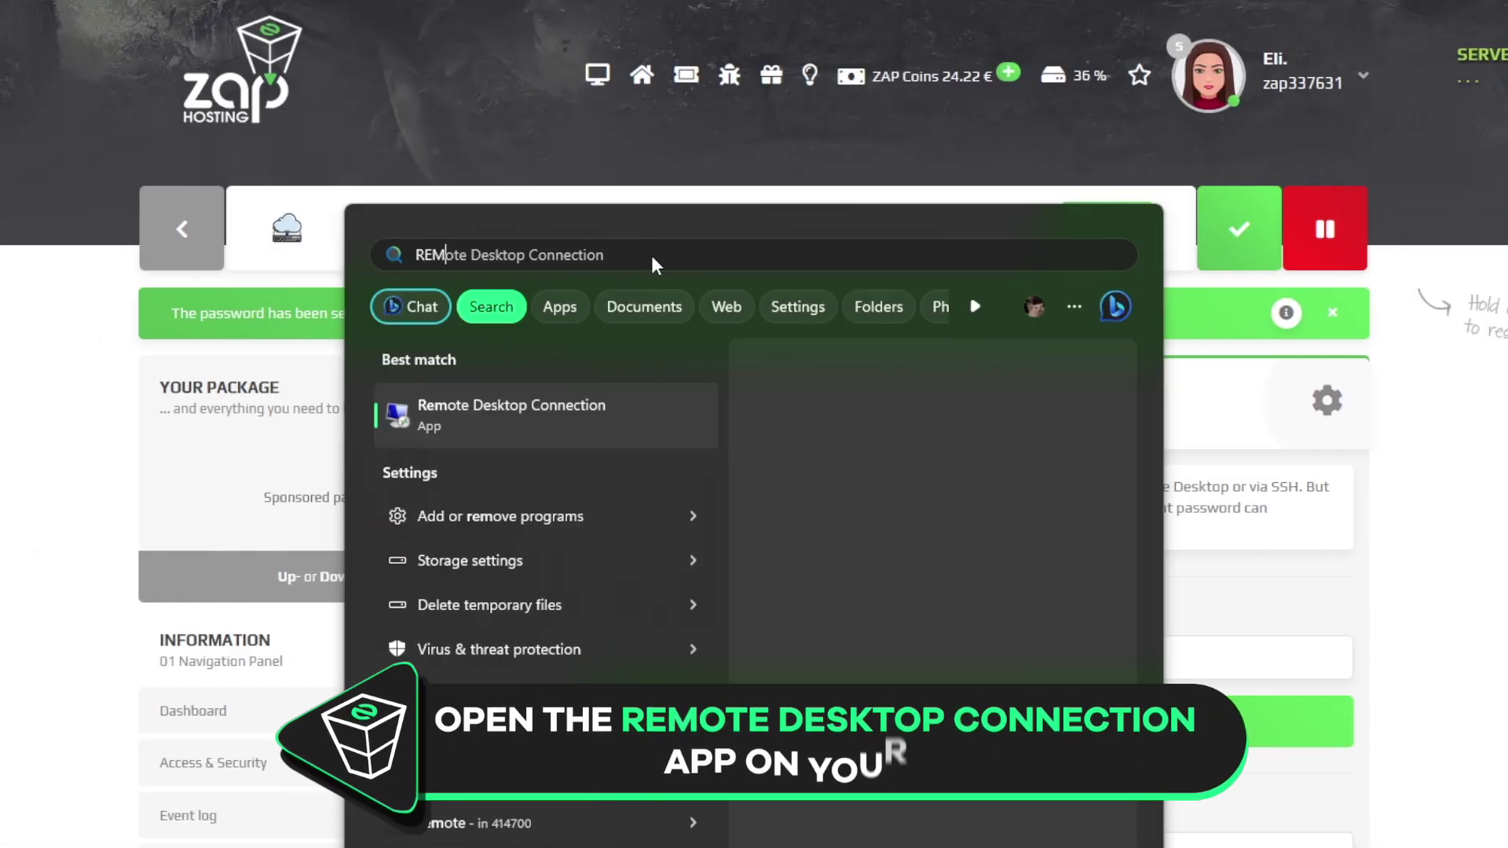
{"action": "type", "text": "OTE"}
{"action": "left_click", "coordinate": [564, 413]}
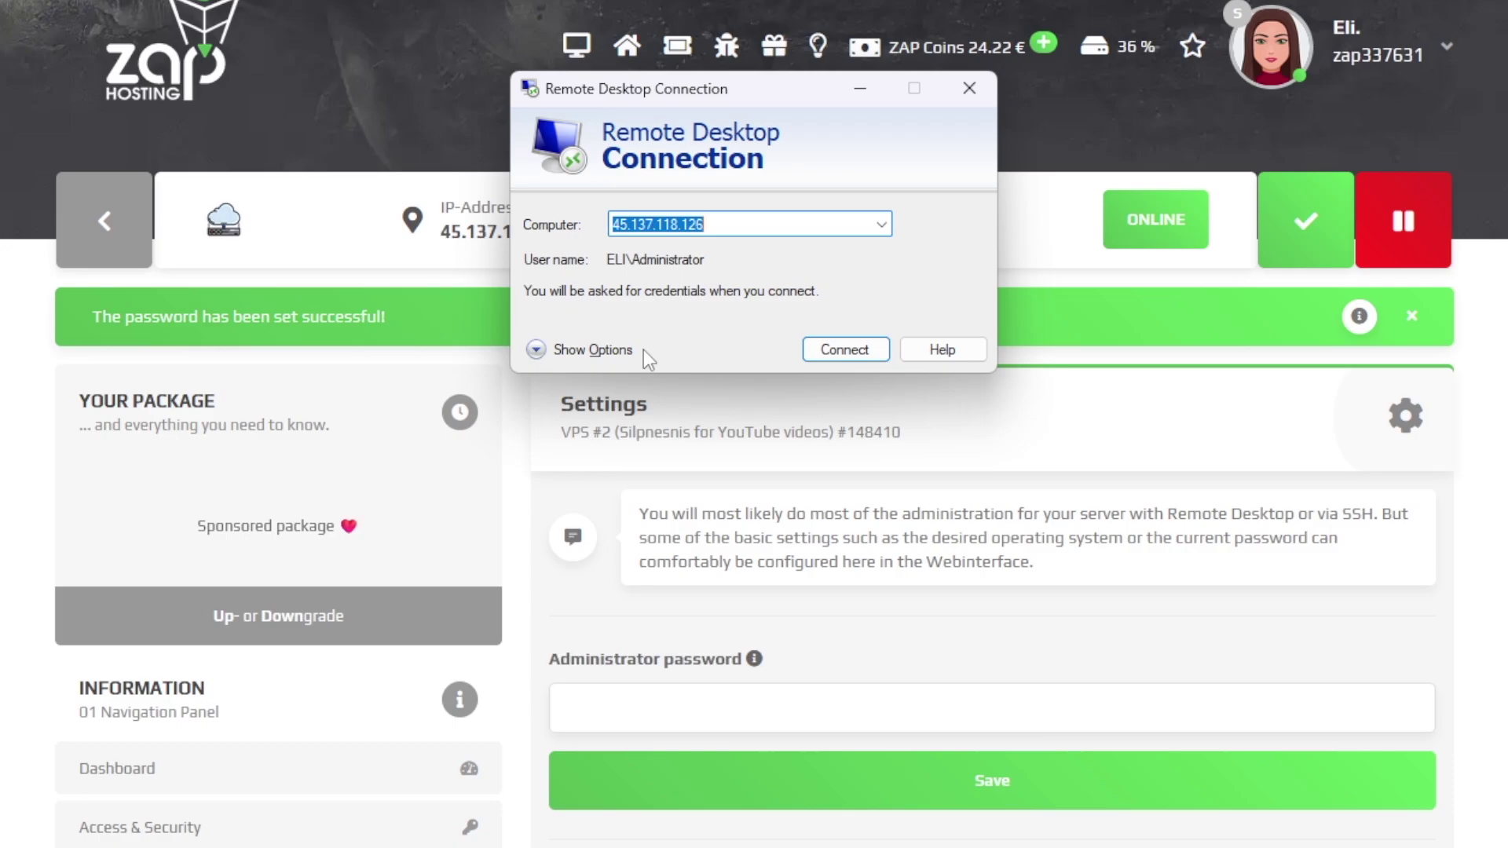
Step: Connect to 45.137.118.126 as Administrator and enter the account password
{"action": "left_click", "coordinate": [597, 352]}
{"action": "right_click", "coordinate": [726, 355]}
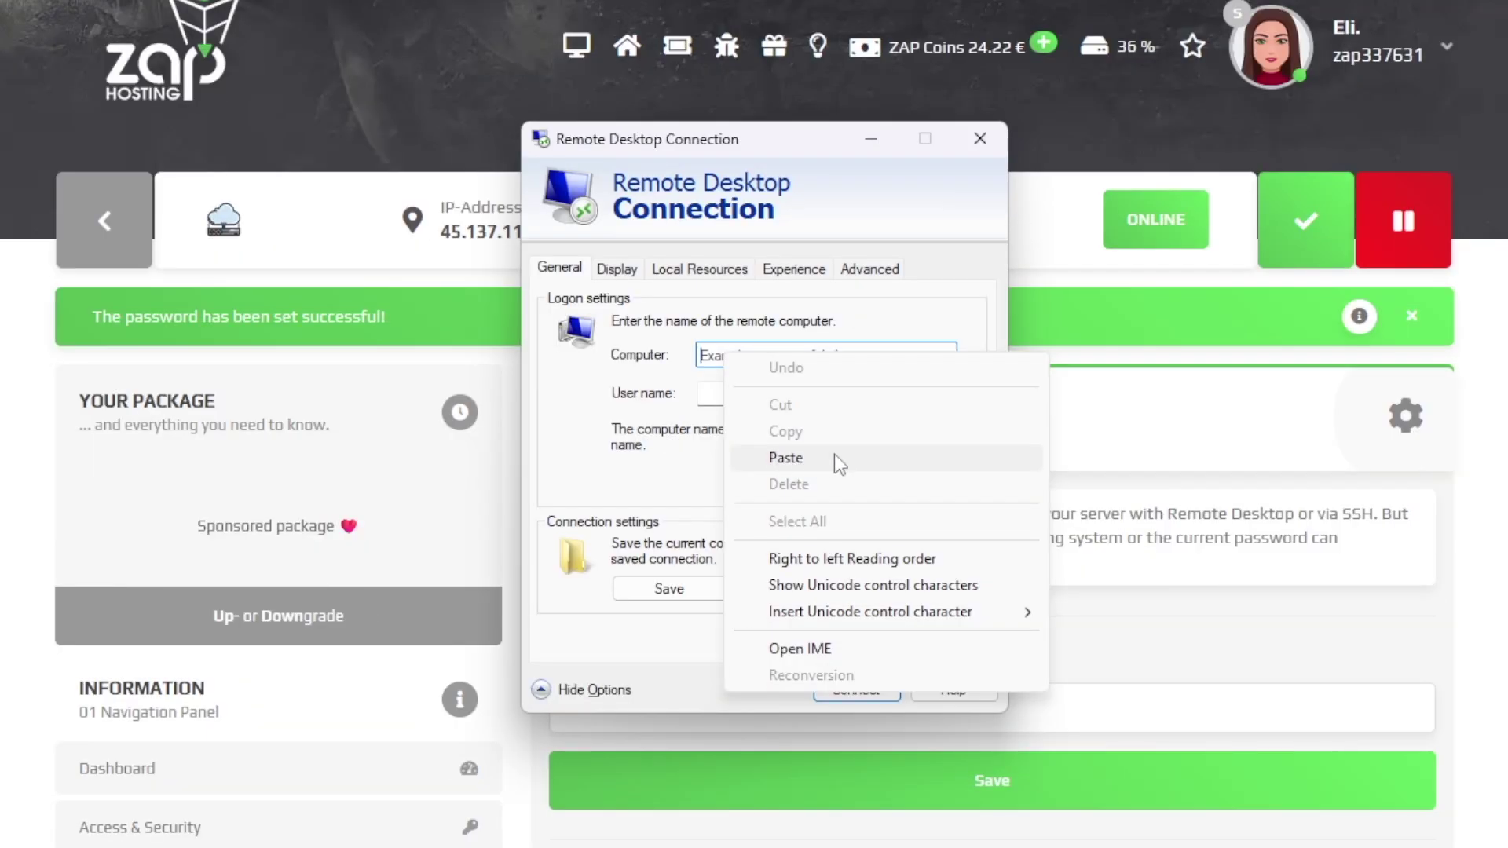
{"action": "left_click", "coordinate": [786, 458]}
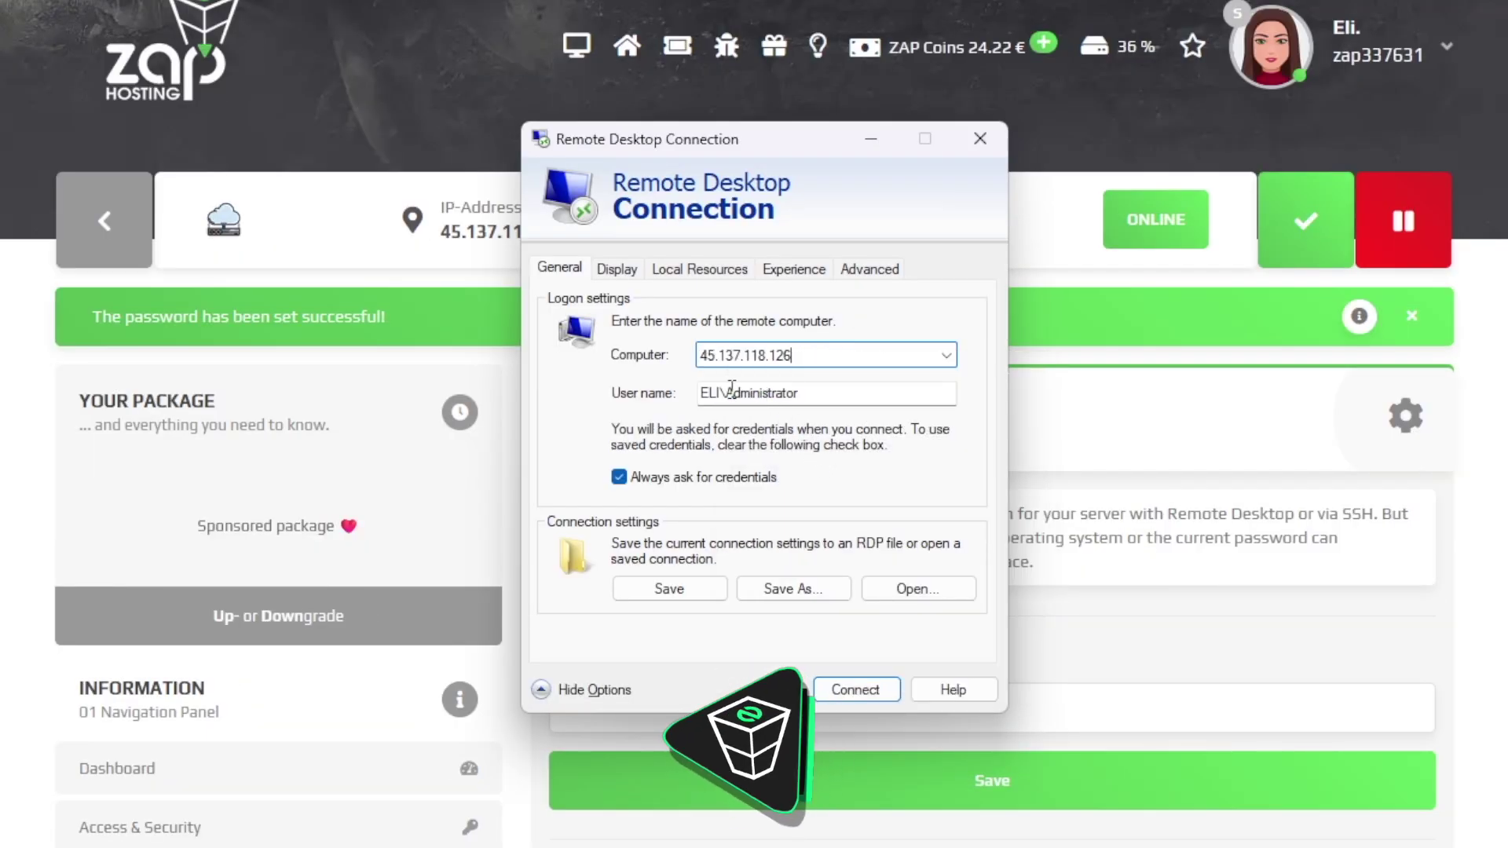
{"action": "left_click_drag", "start_coordinate": [728, 390], "coordinate": [695, 394]}
{"action": "key", "text": "BackSpace"}
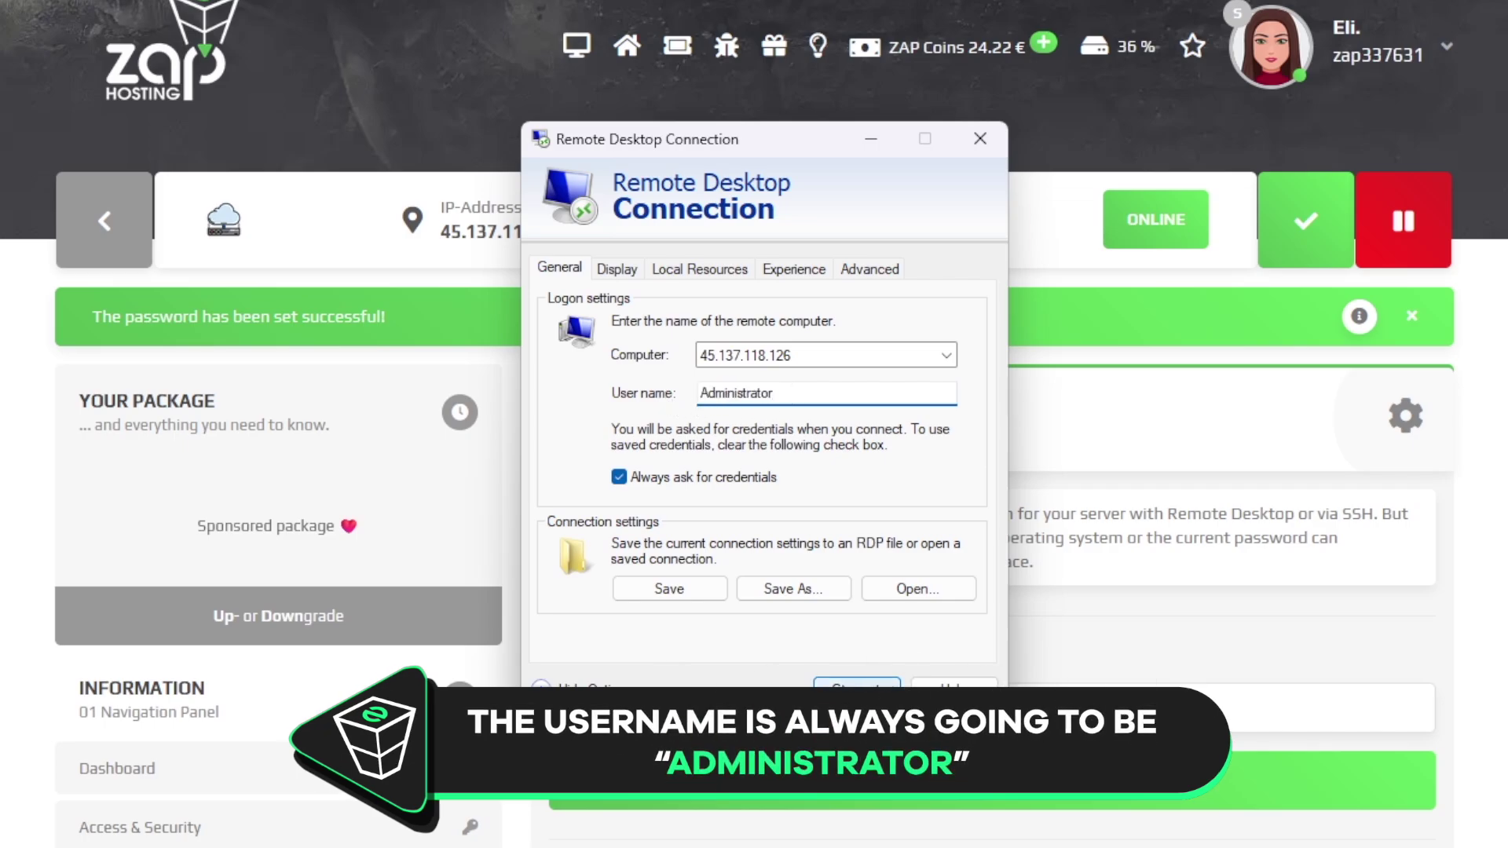
{"action": "key", "text": "Return"}
{"action": "type", "text": "••••••"}
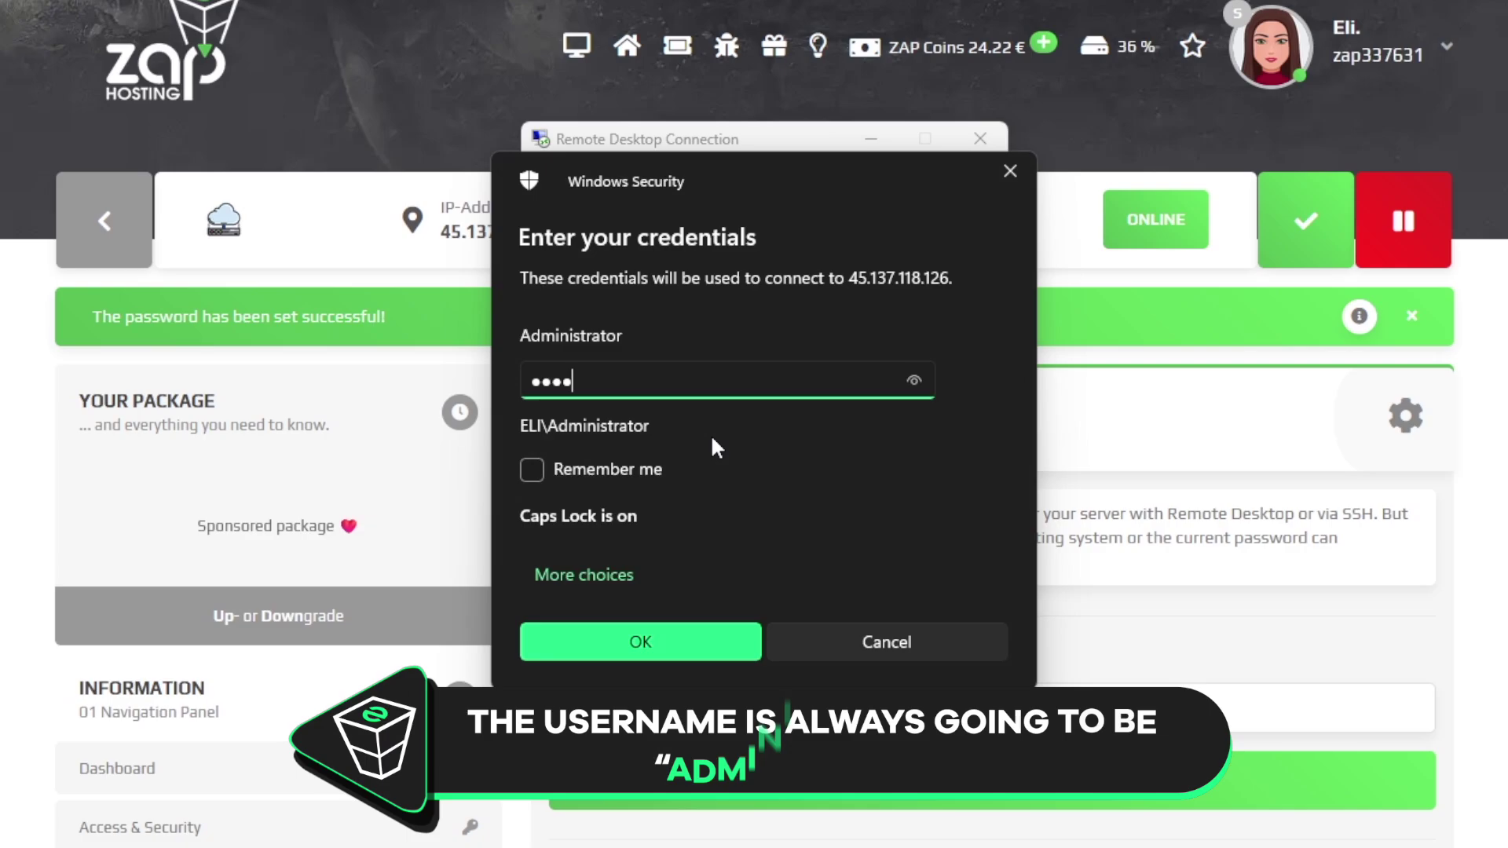
{"action": "type", "text": "••••"}
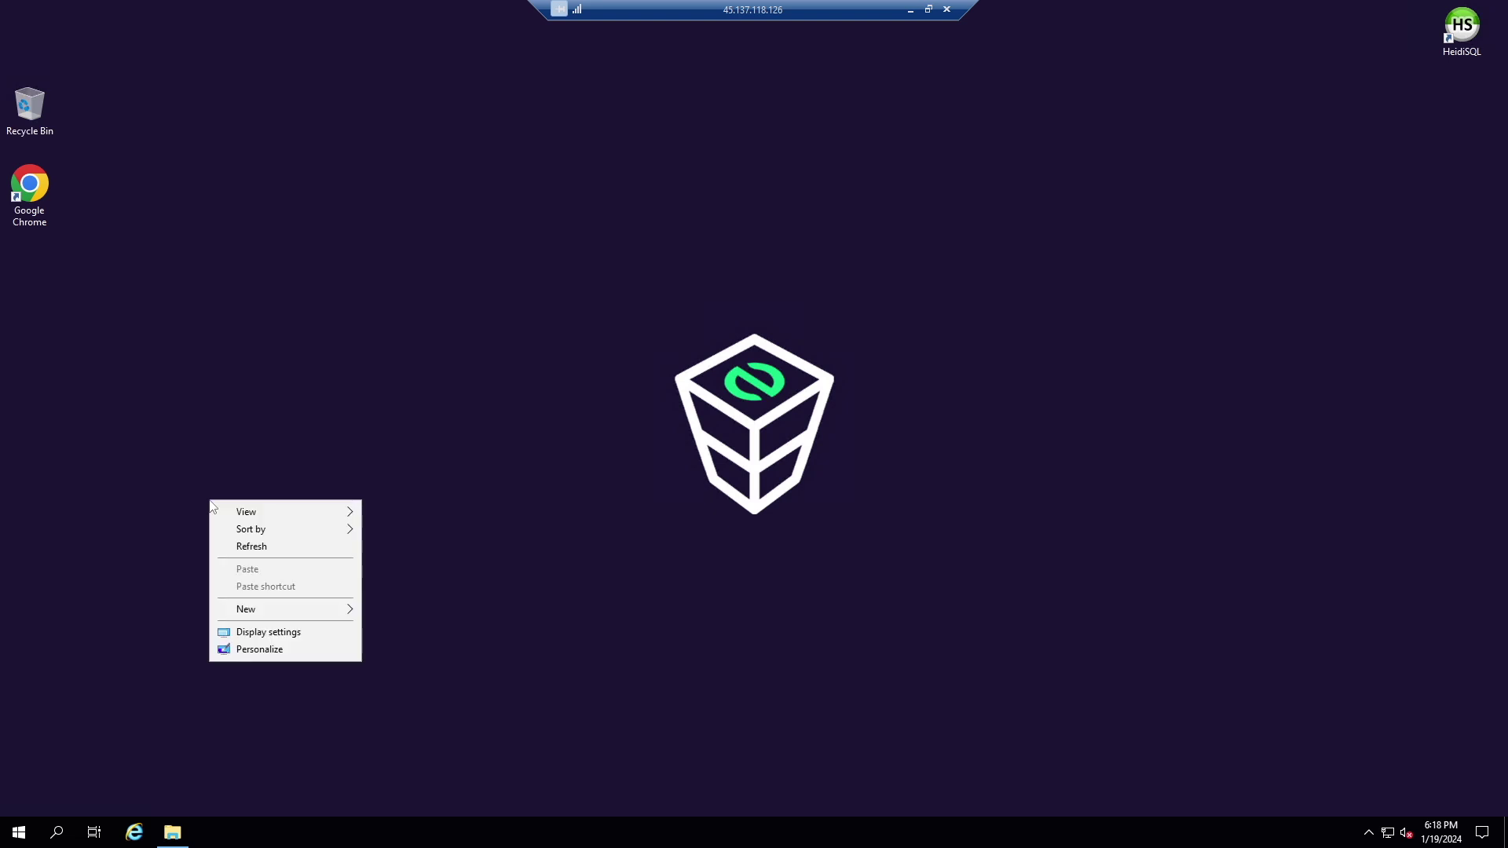
Step: Create a 'Palworld server' desktop folder and download the Windows SteamCMD zip from the Valve wiki
{"action": "mouse_move", "coordinate": [263, 614]}
{"action": "left_click", "coordinate": [392, 610]}
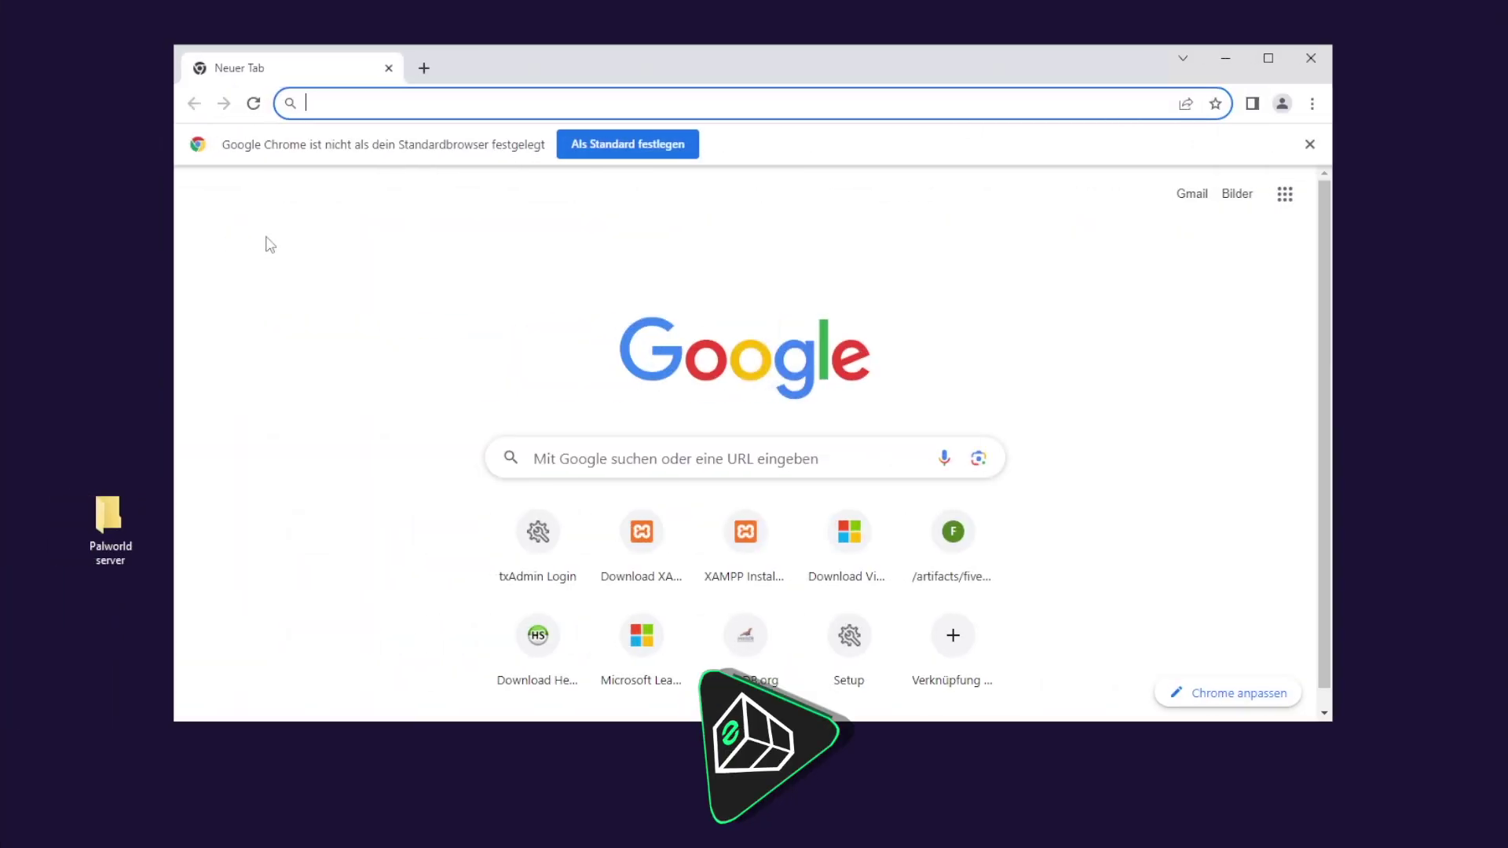
{"action": "type", "text": "steam"}
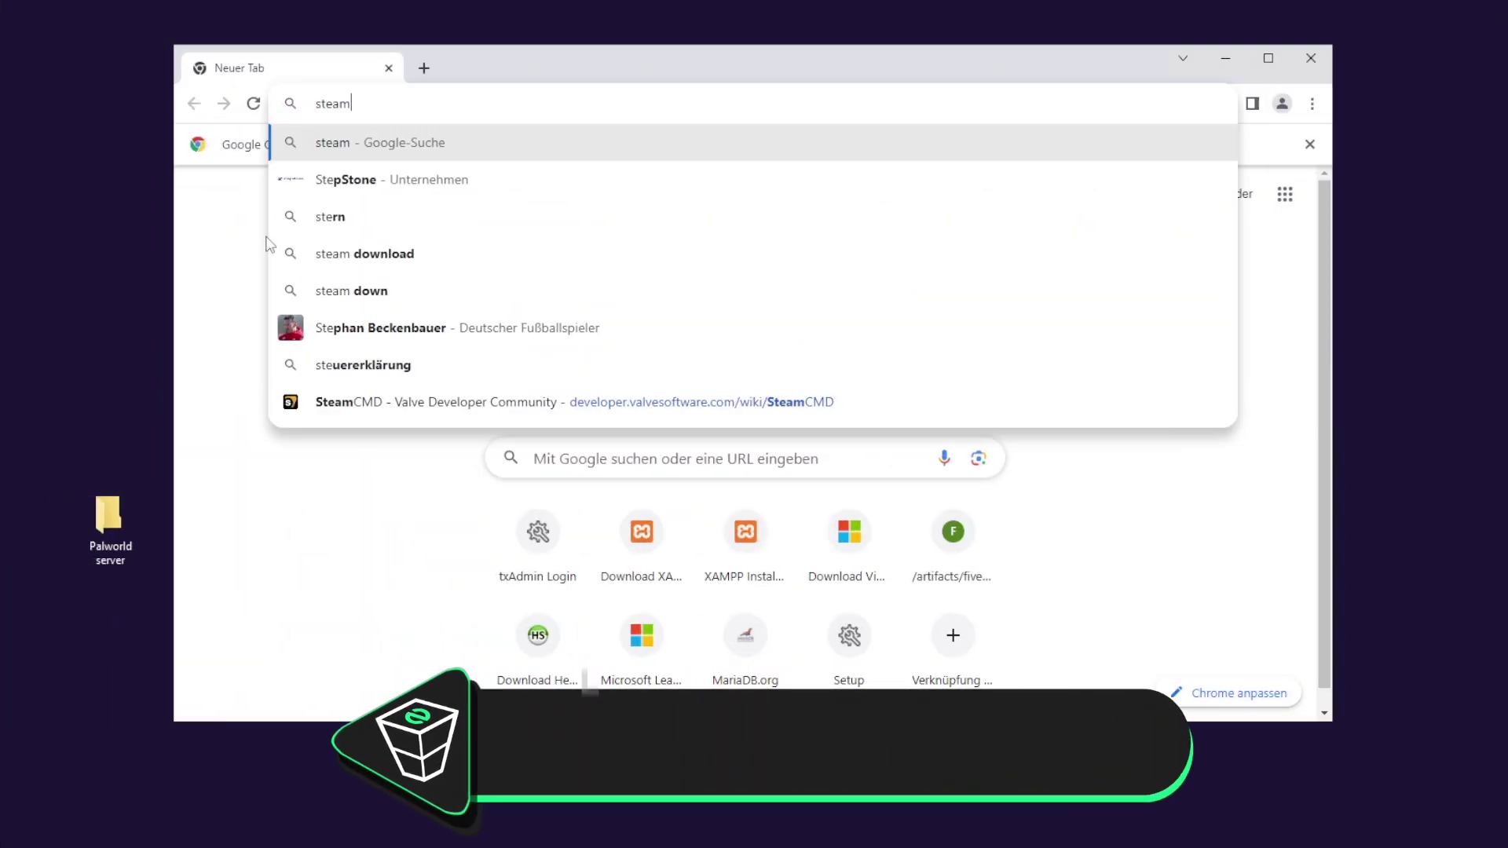
{"action": "type", "text": "cmd"}
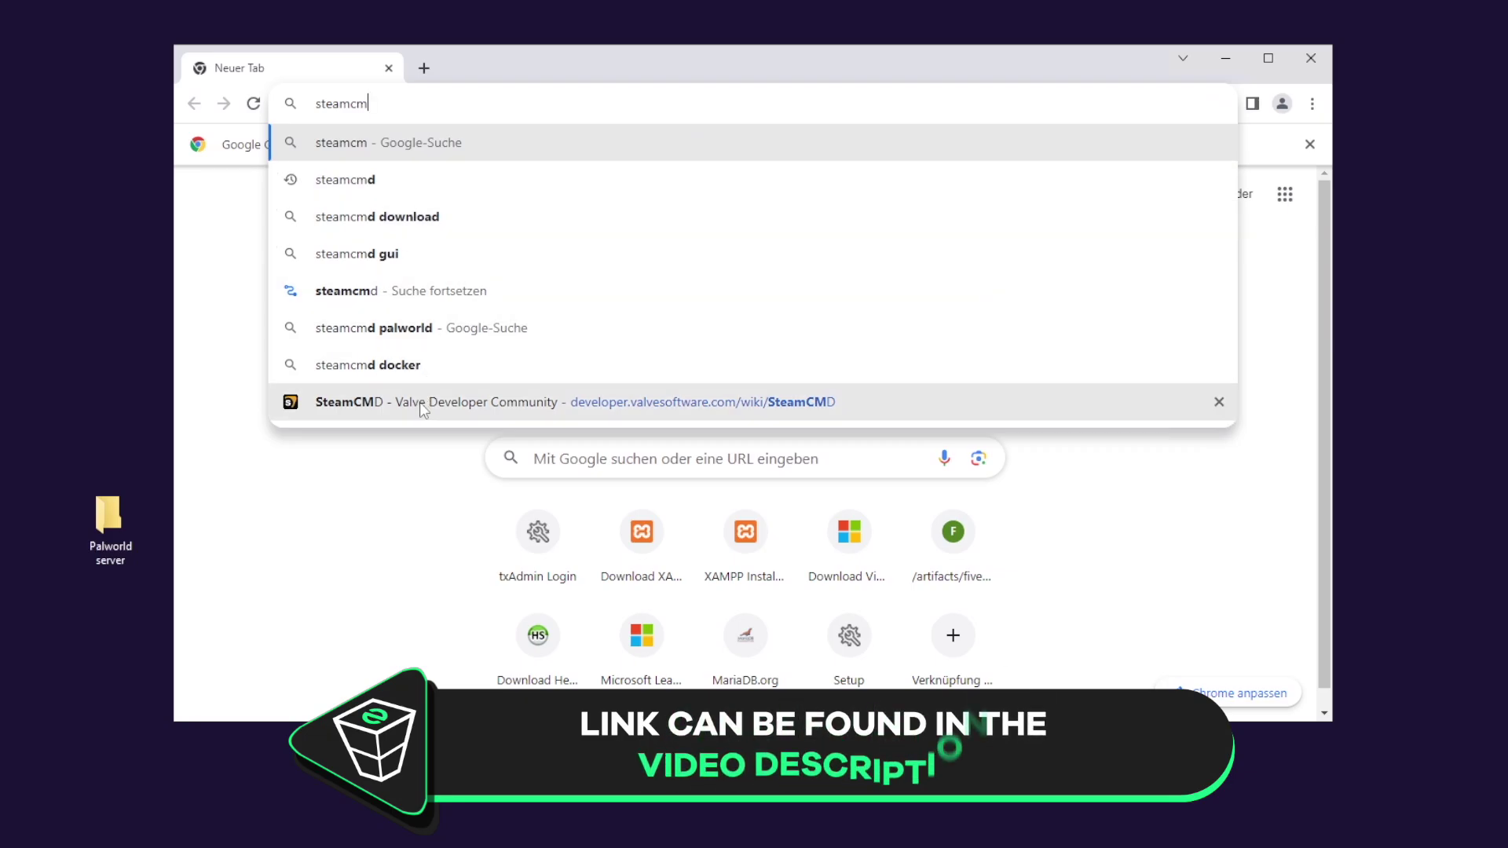
{"action": "left_click", "coordinate": [471, 403]}
{"action": "left_click_drag", "start_coordinate": [604, 98], "coordinate": [337, 94]}
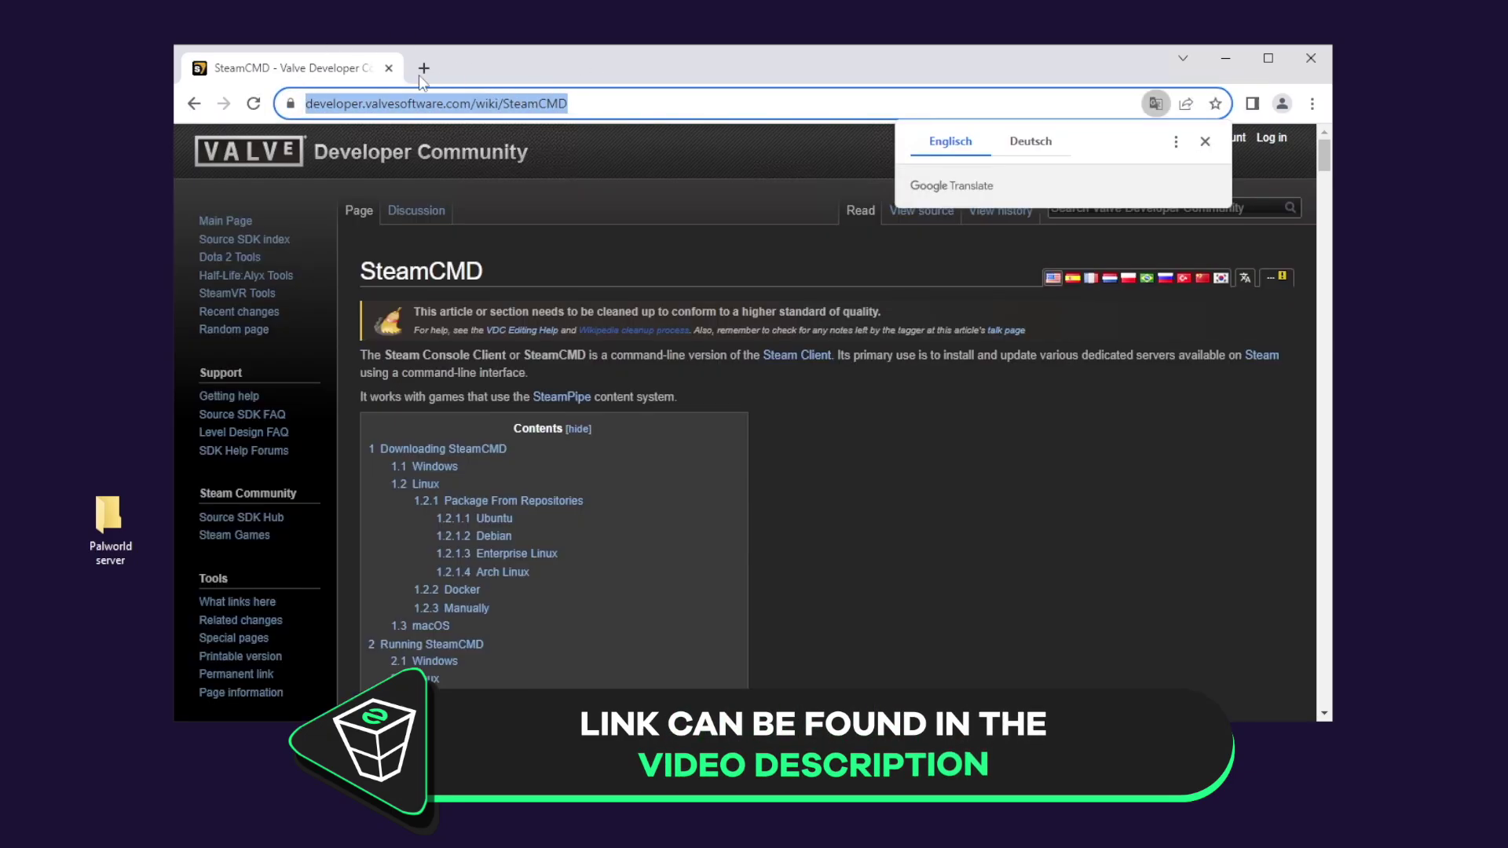
{"action": "left_click", "coordinate": [878, 430]}
{"action": "scroll", "coordinate": [878, 431], "scroll_direction": "down", "scroll_amount": 12}
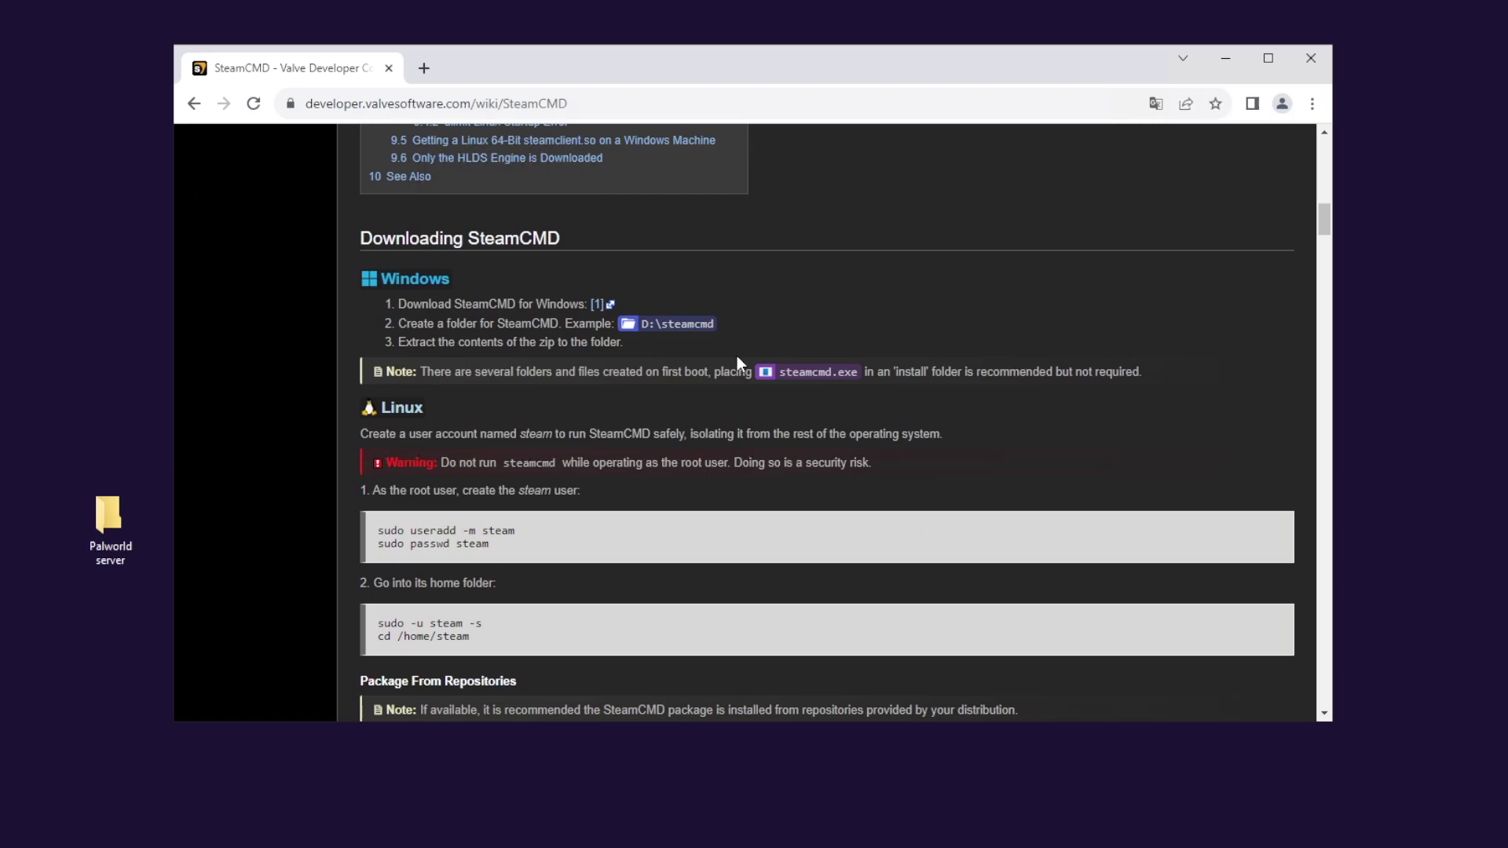
{"action": "left_click", "coordinate": [598, 307]}
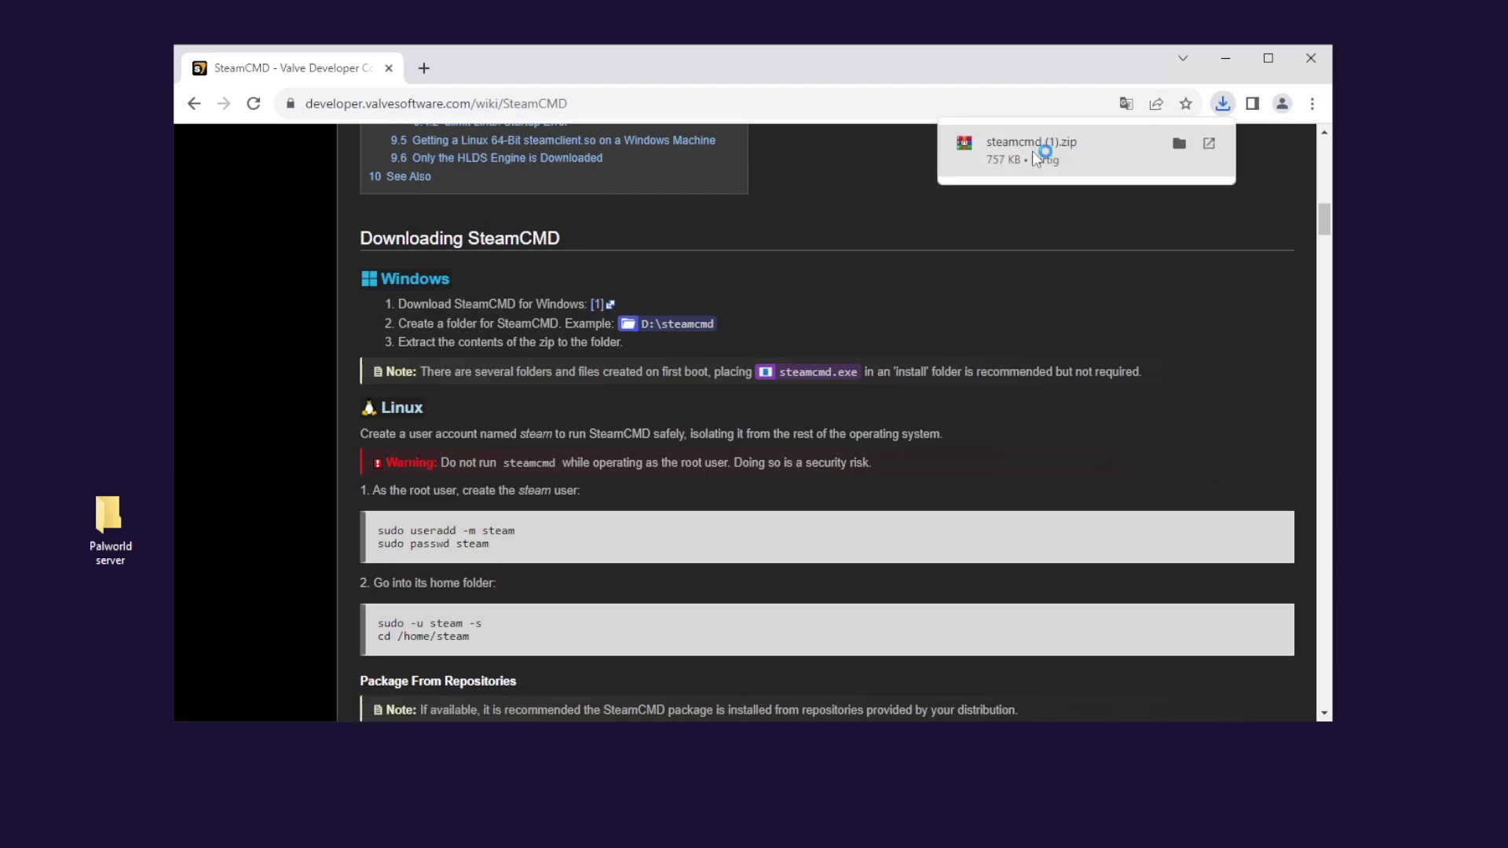
{"action": "left_click", "coordinate": [1032, 150]}
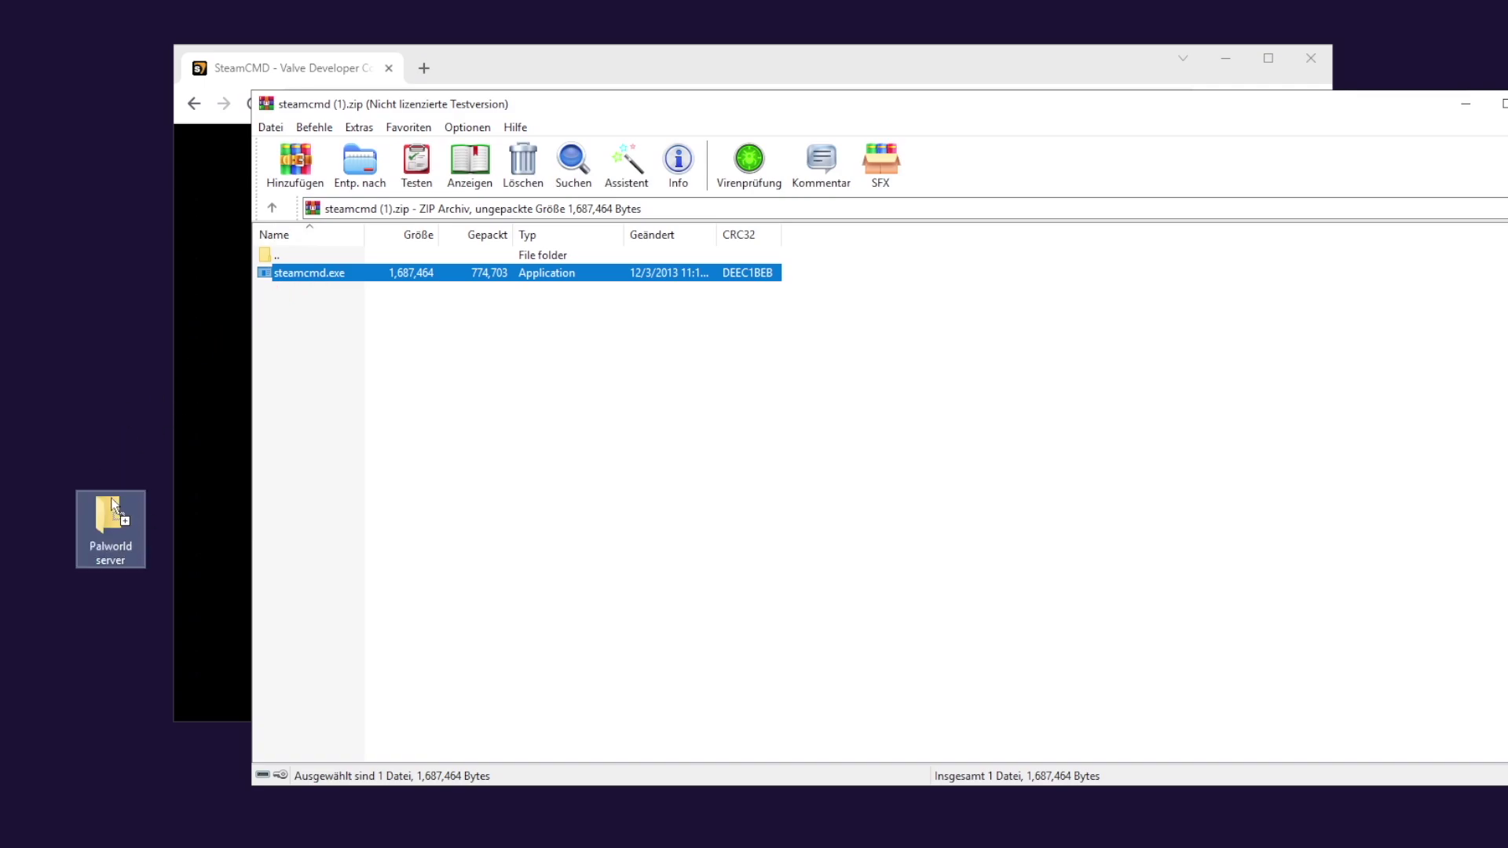
Step: Put steamcmd.exe in the Palworld server folder, run it, and log in anonymously
{"action": "left_click_drag", "start_coordinate": [115, 534], "coordinate": [112, 531]}
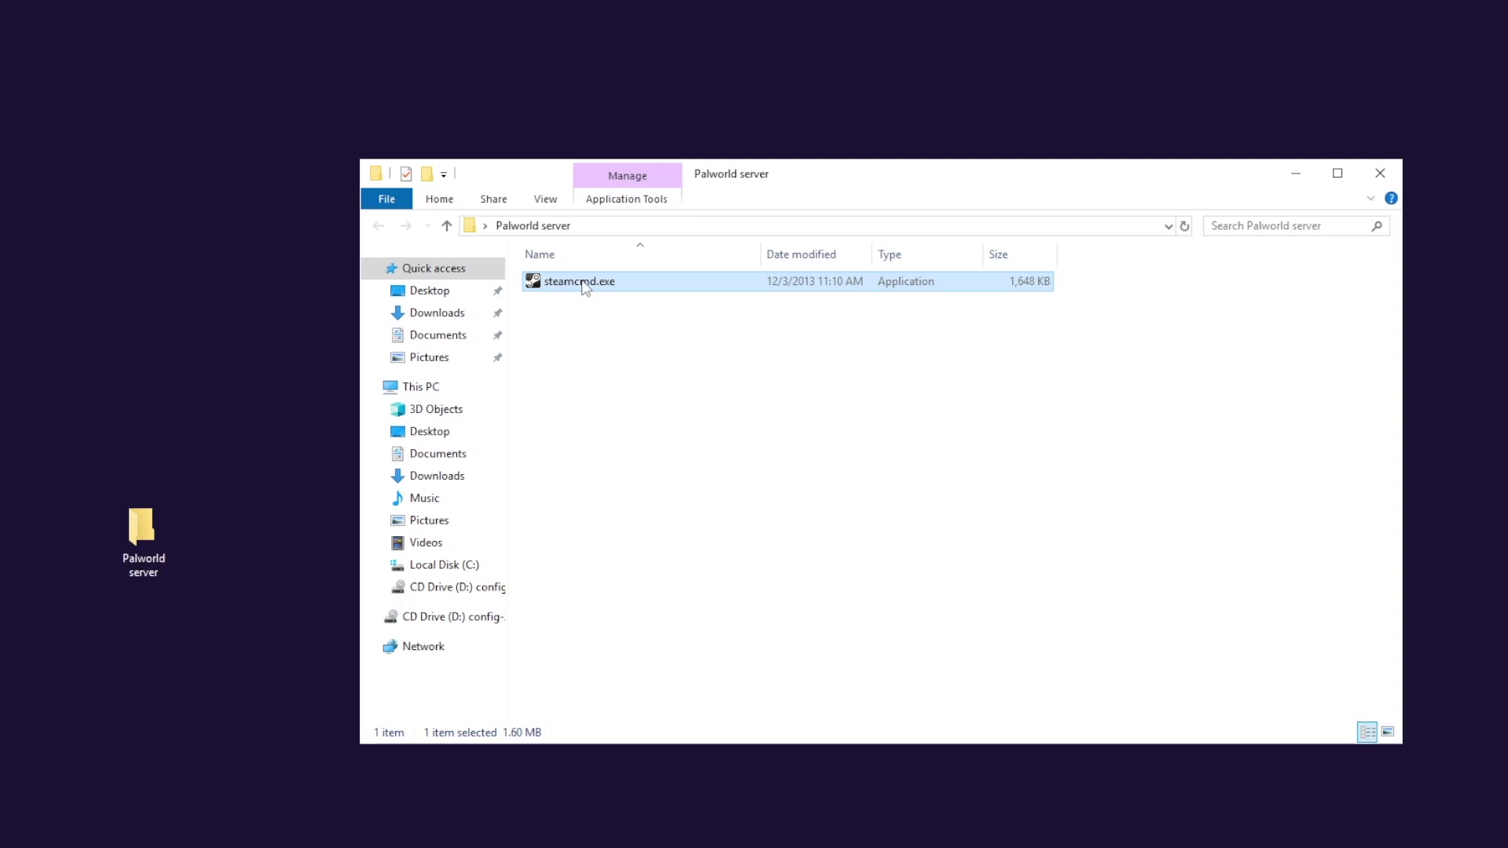
{"action": "double_click", "coordinate": [582, 281]}
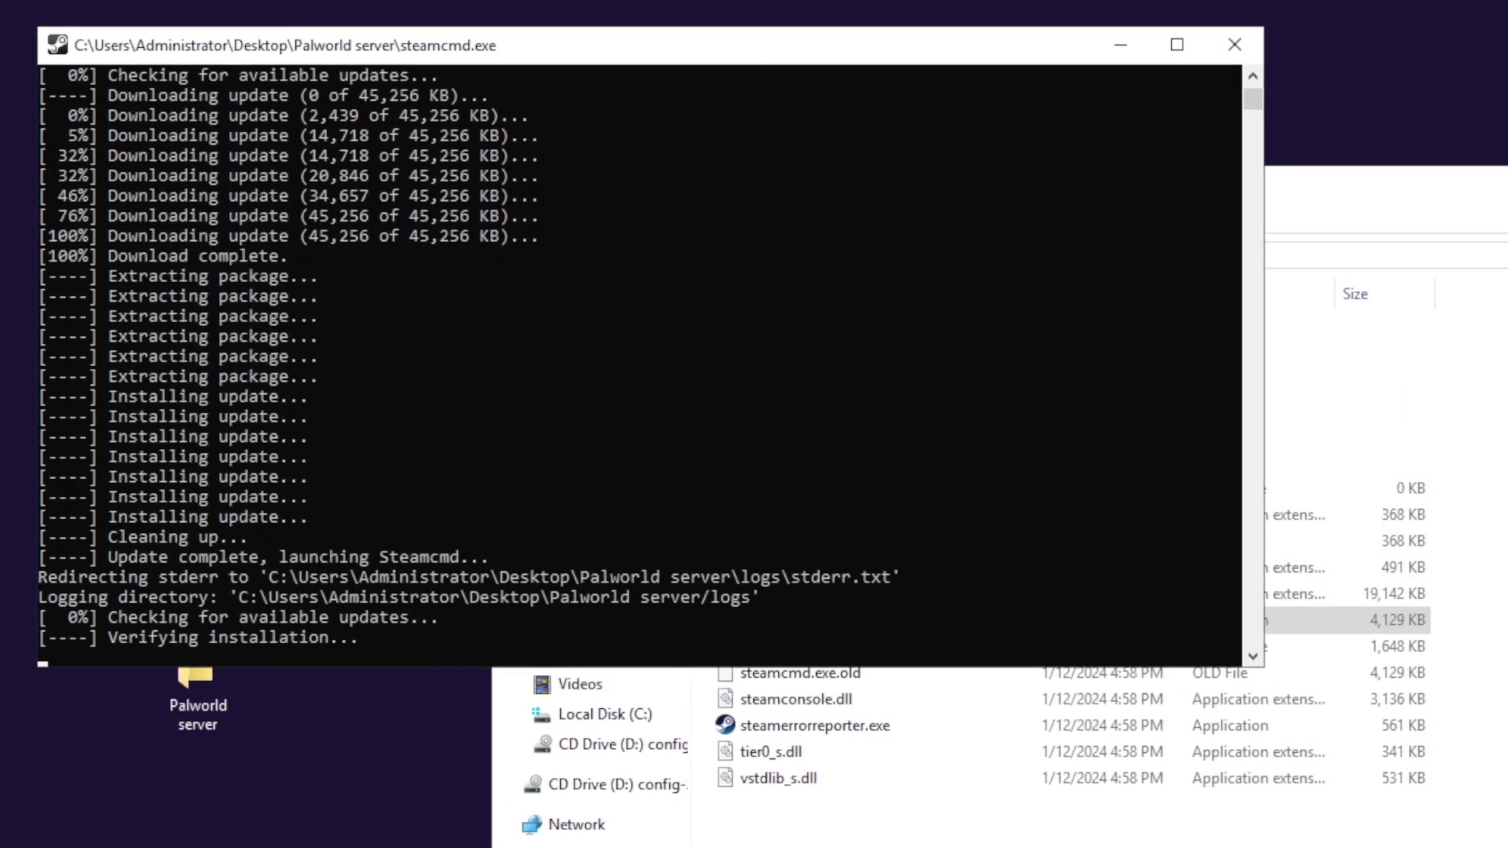
{"action": "type", "text": "login ano"}
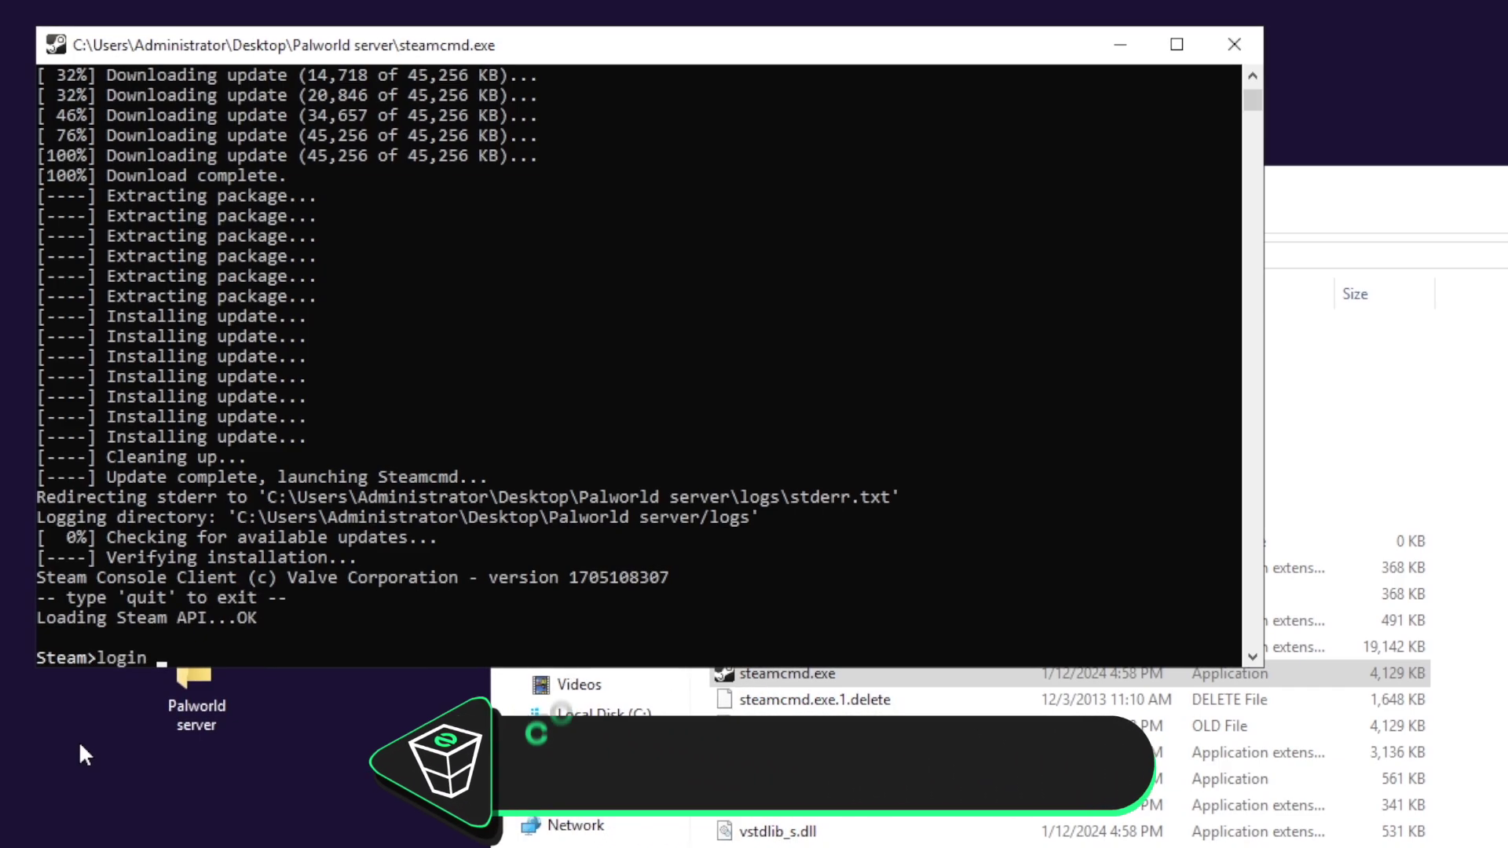
{"action": "type", "text": "nymous"}
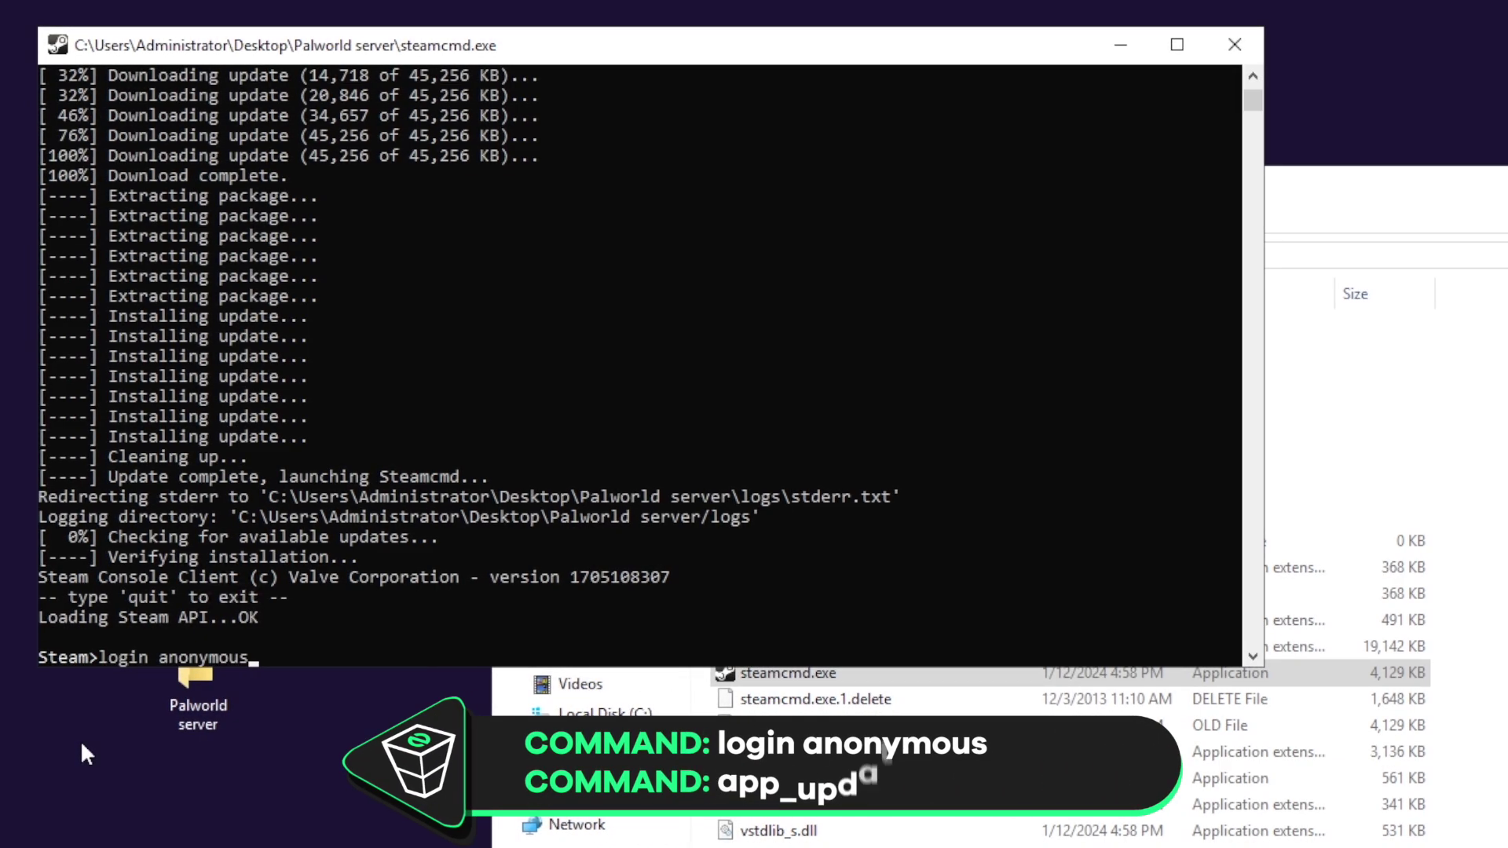
{"action": "key", "text": "Return"}
Step: Install the Palworld dedicated server with 'app_update 2394010' and confirm the success message
{"action": "type", "text": "app_update"}
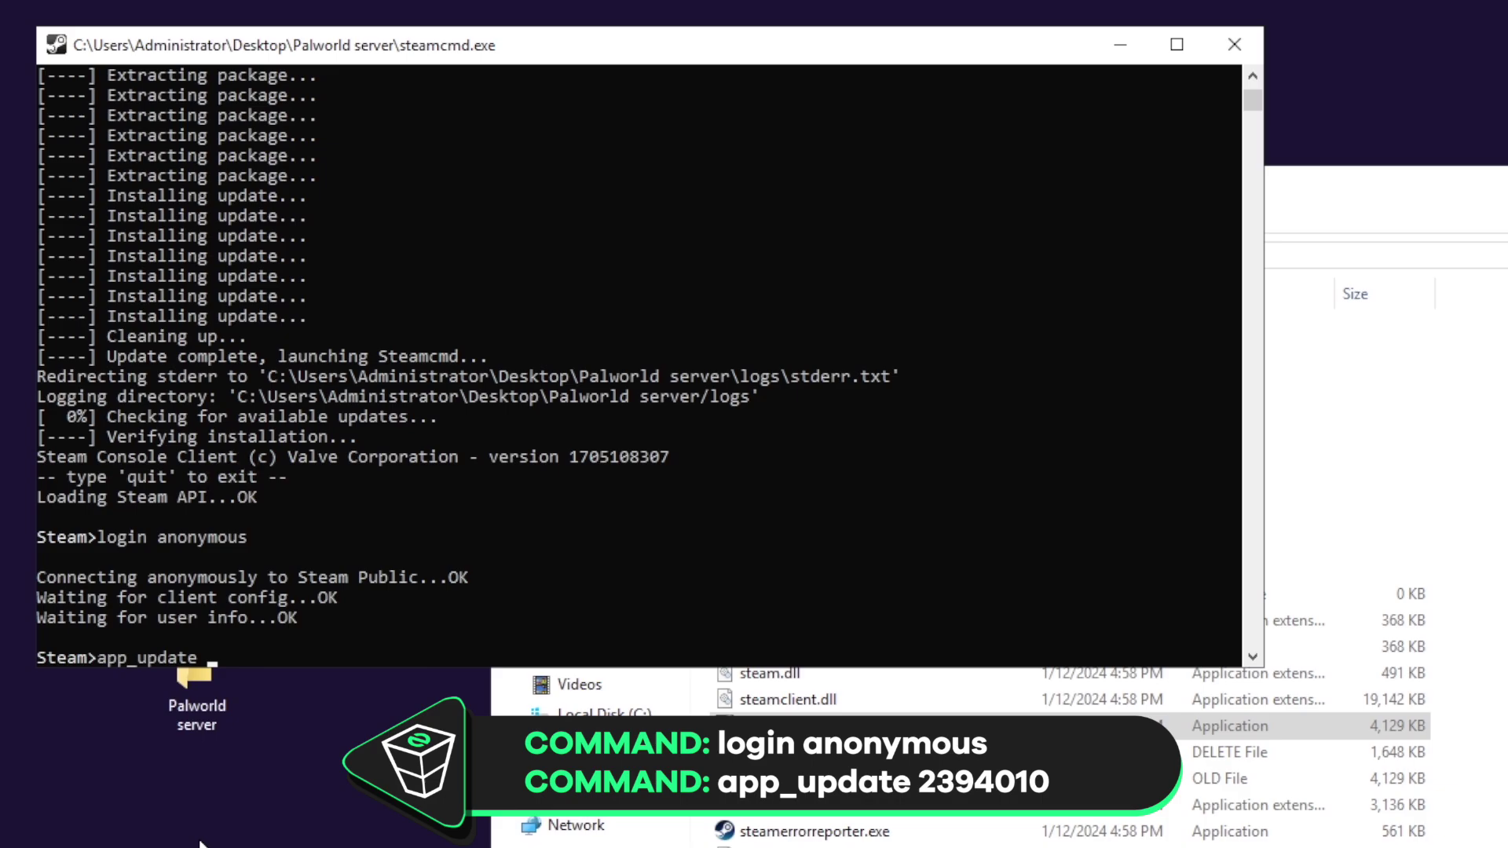
{"action": "type", "text": " 2394010"}
{"action": "key", "text": "Return"}
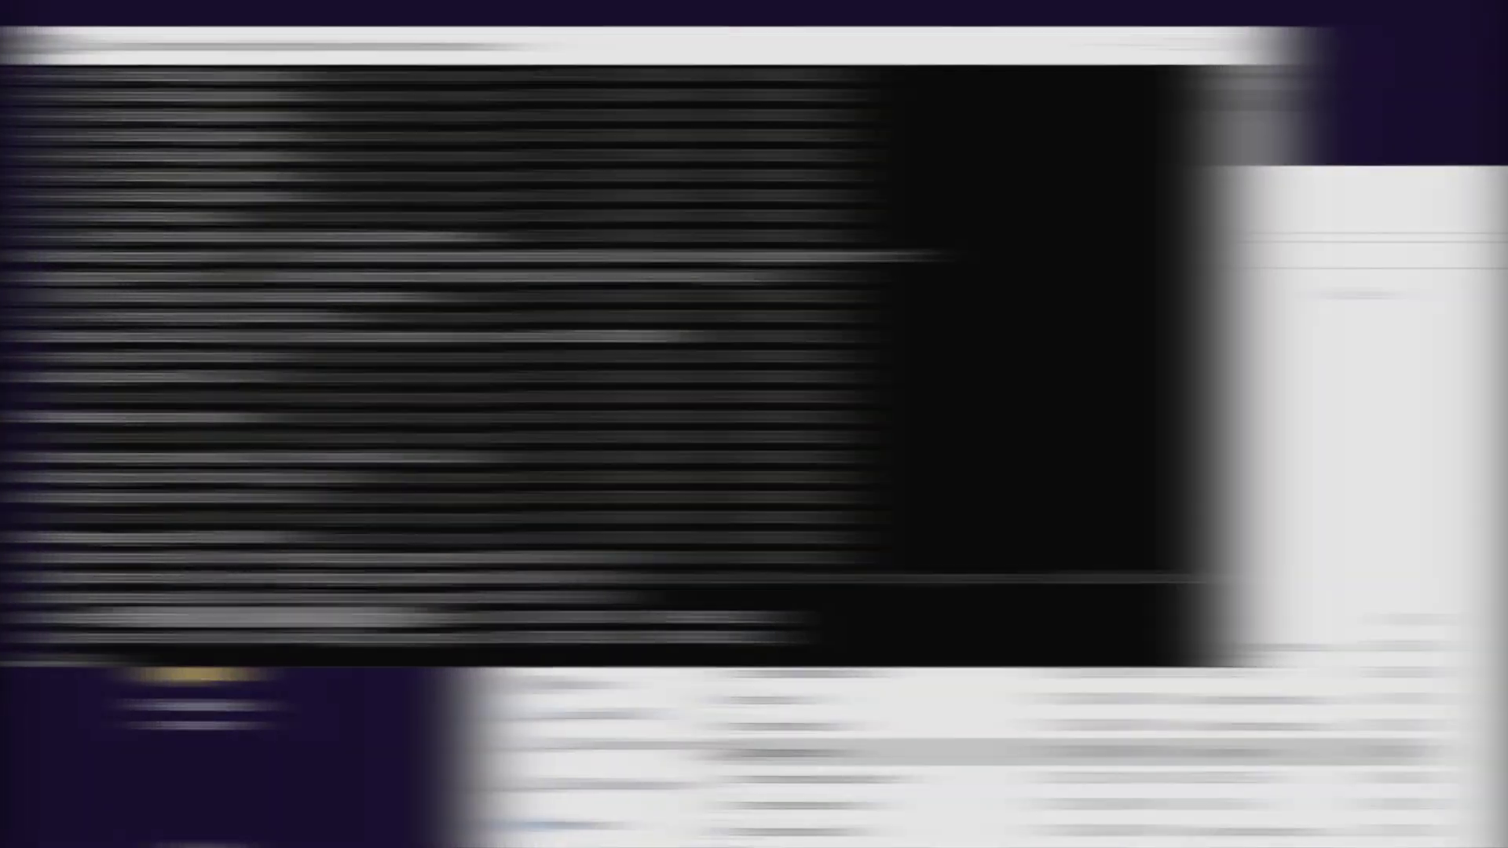
{"action": "left_click_drag", "start_coordinate": [119, 617], "coordinate": [412, 614]}
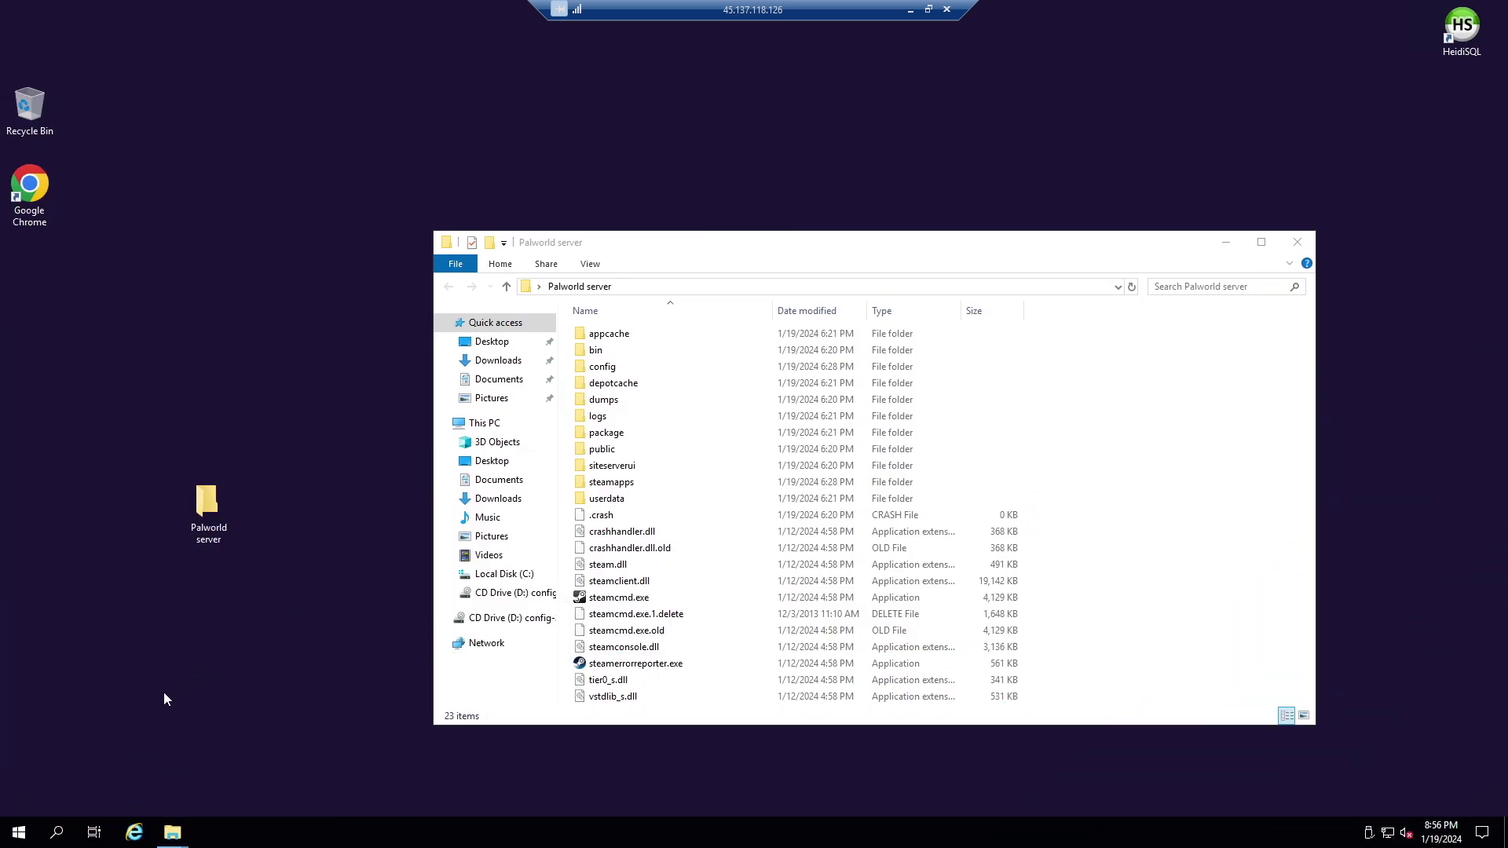
{"action": "left_click", "coordinate": [58, 832]}
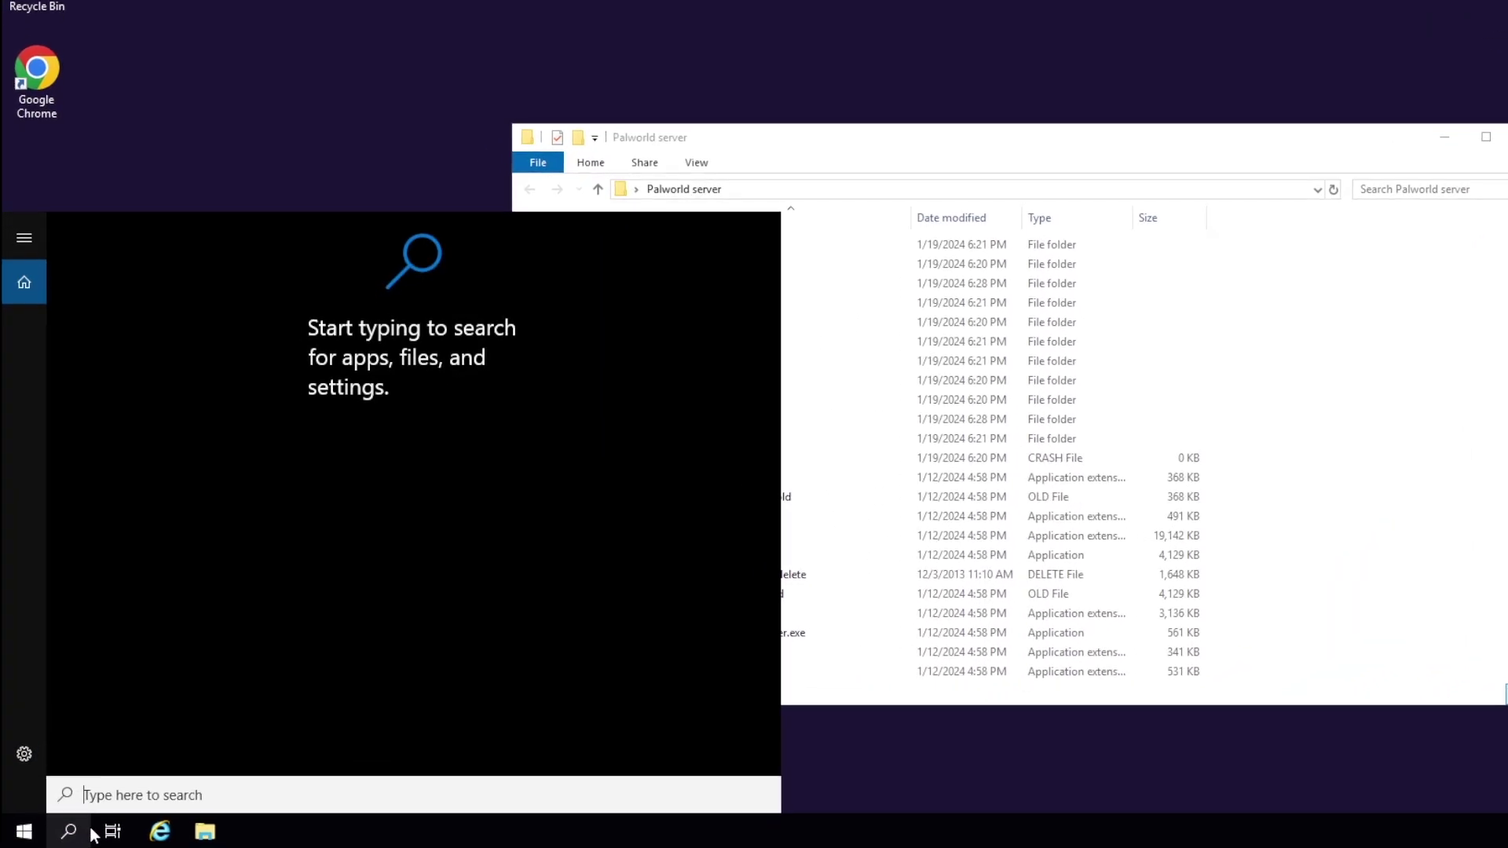
Step: Run PowerShell as administrator and paste four 'Palworld Server' firewall rules for port 8211 TCP/UDP
{"action": "type", "text": "POWER"}
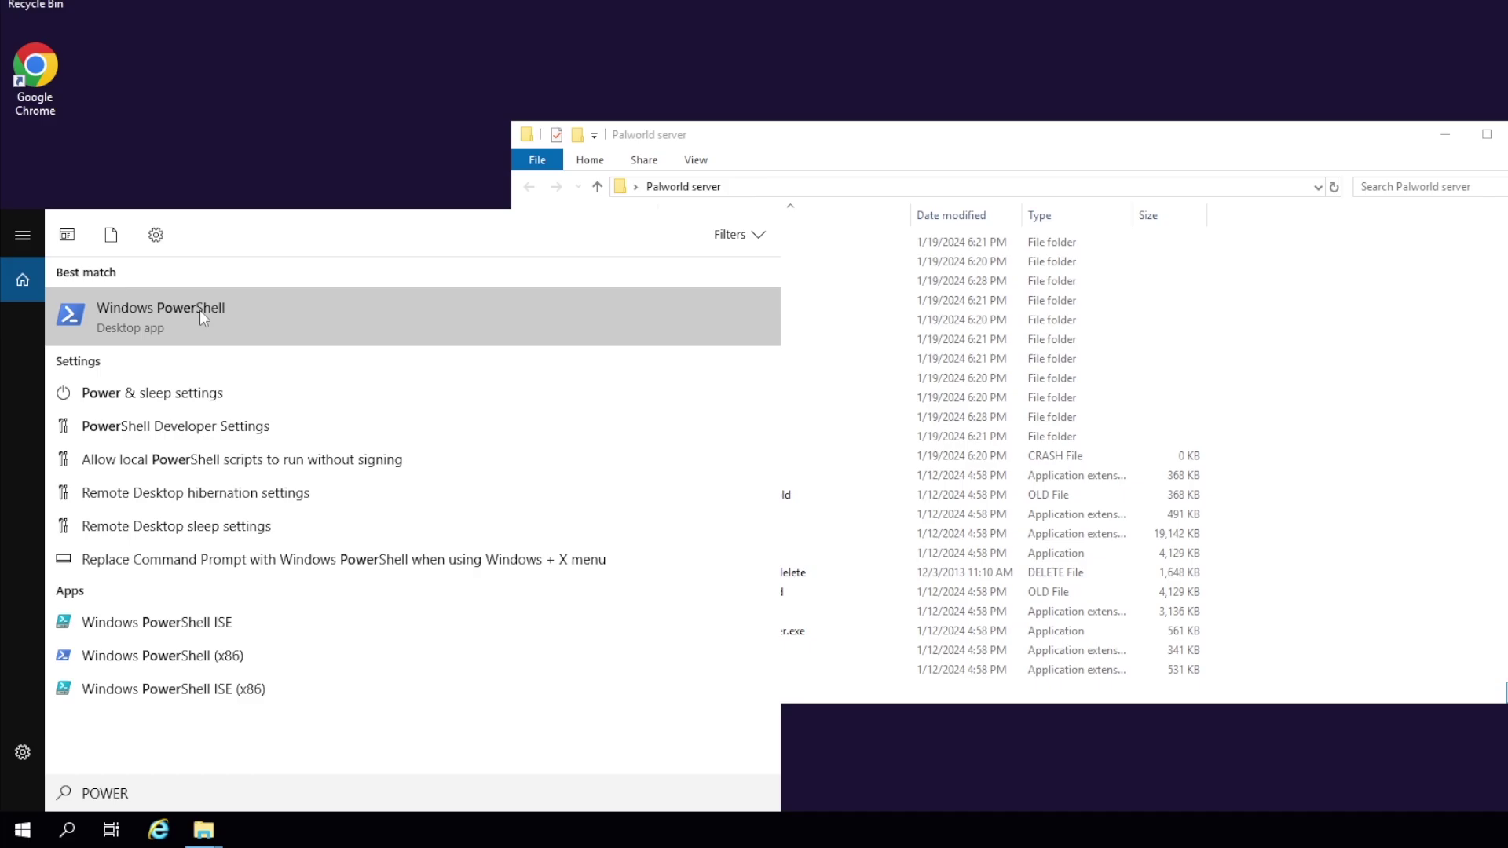
{"action": "right_click", "coordinate": [203, 317]}
{"action": "left_click", "coordinate": [283, 331]}
{"action": "right_click", "coordinate": [351, 99]}
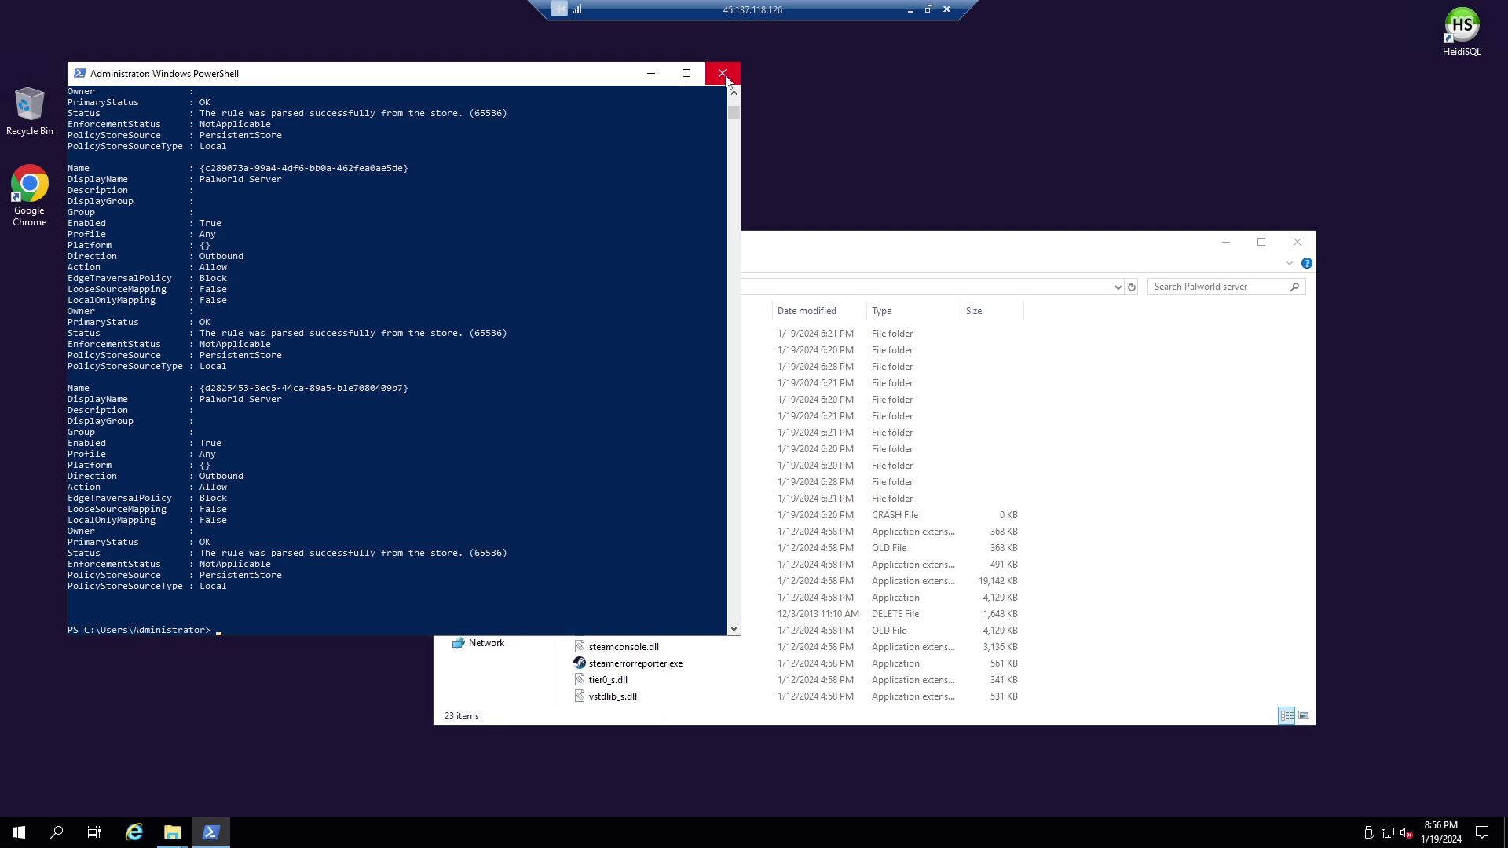
Step: Start PalServer.exe once from steamapps\common\PalServer, then close it
{"action": "left_click", "coordinate": [722, 74]}
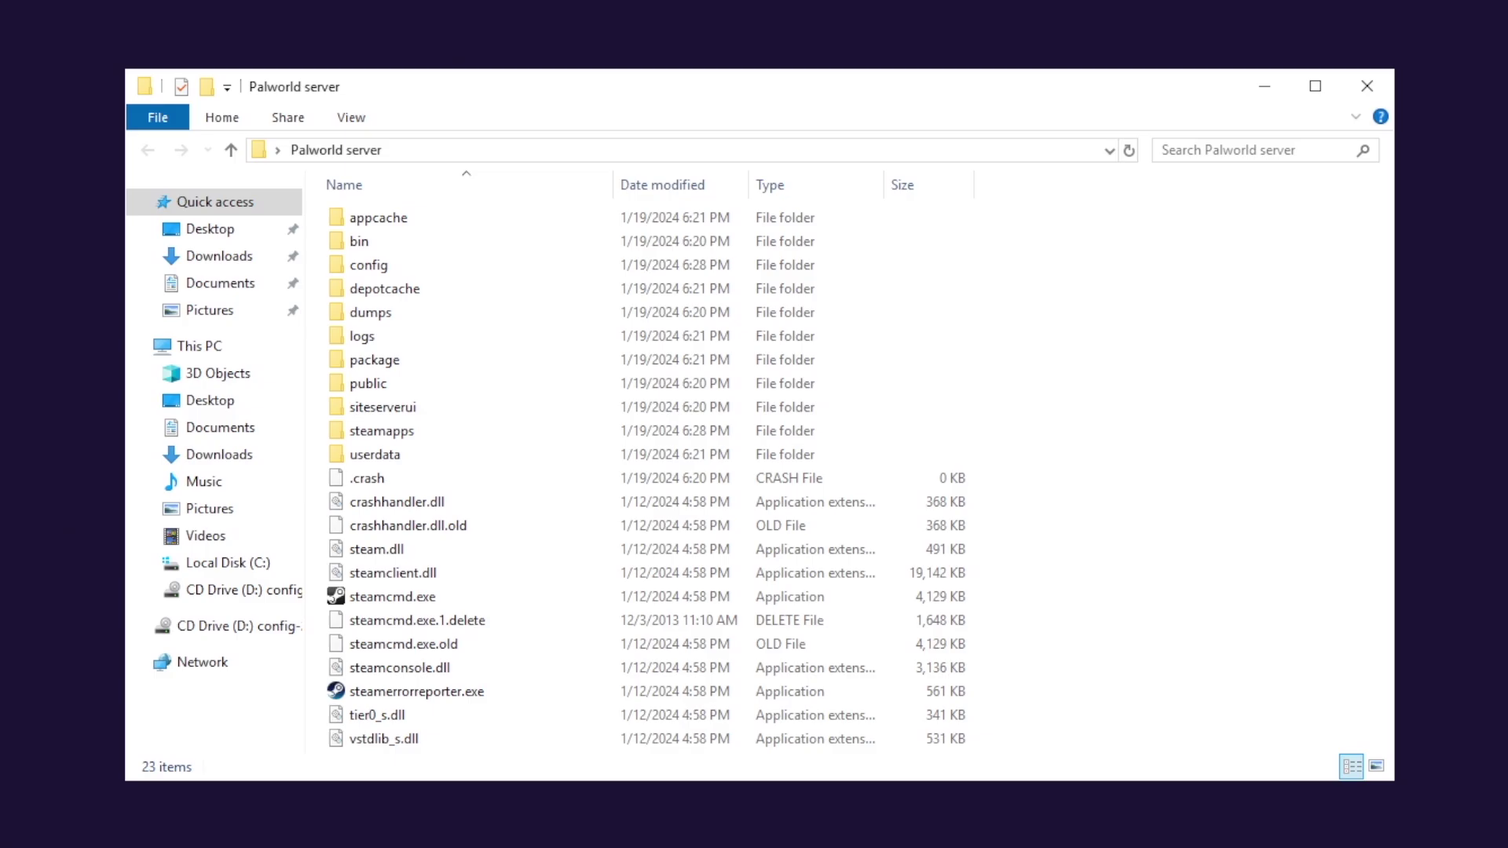
{"action": "double_click", "coordinate": [397, 436]}
{"action": "double_click", "coordinate": [458, 228]}
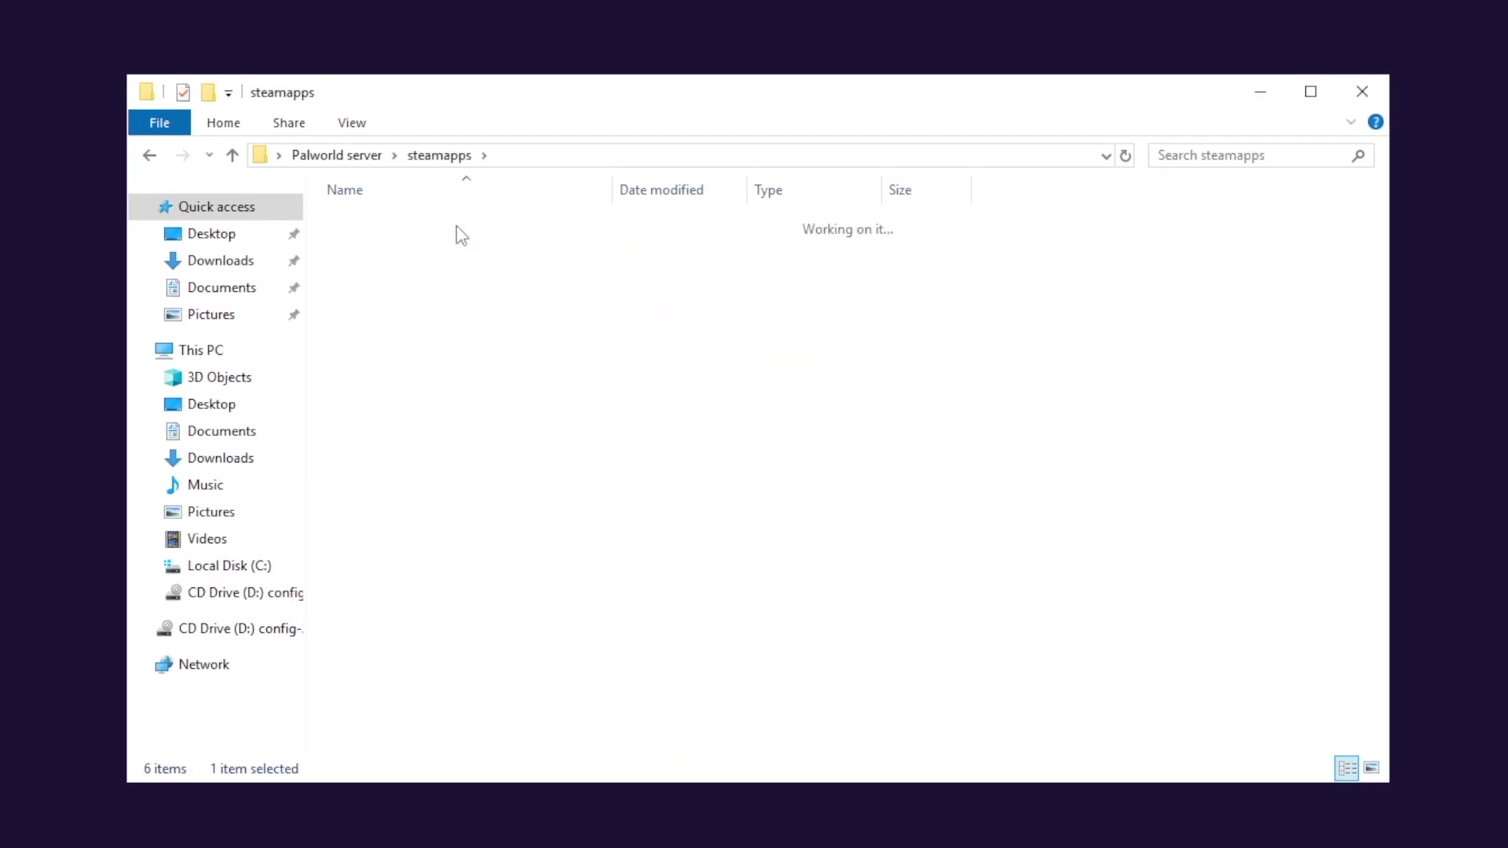
{"action": "double_click", "coordinate": [411, 225]}
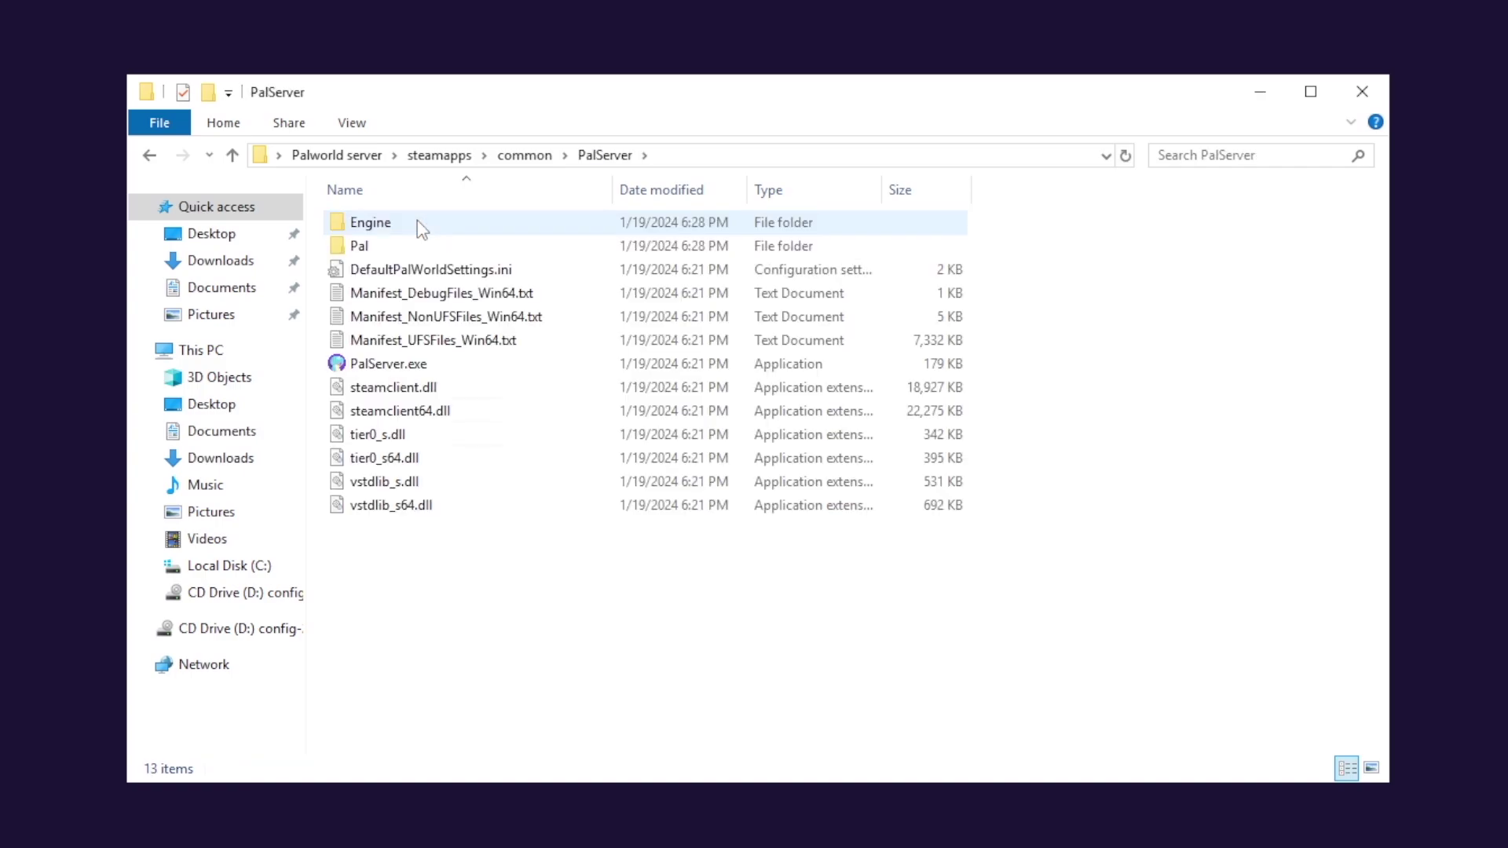
{"action": "left_click", "coordinate": [390, 369]}
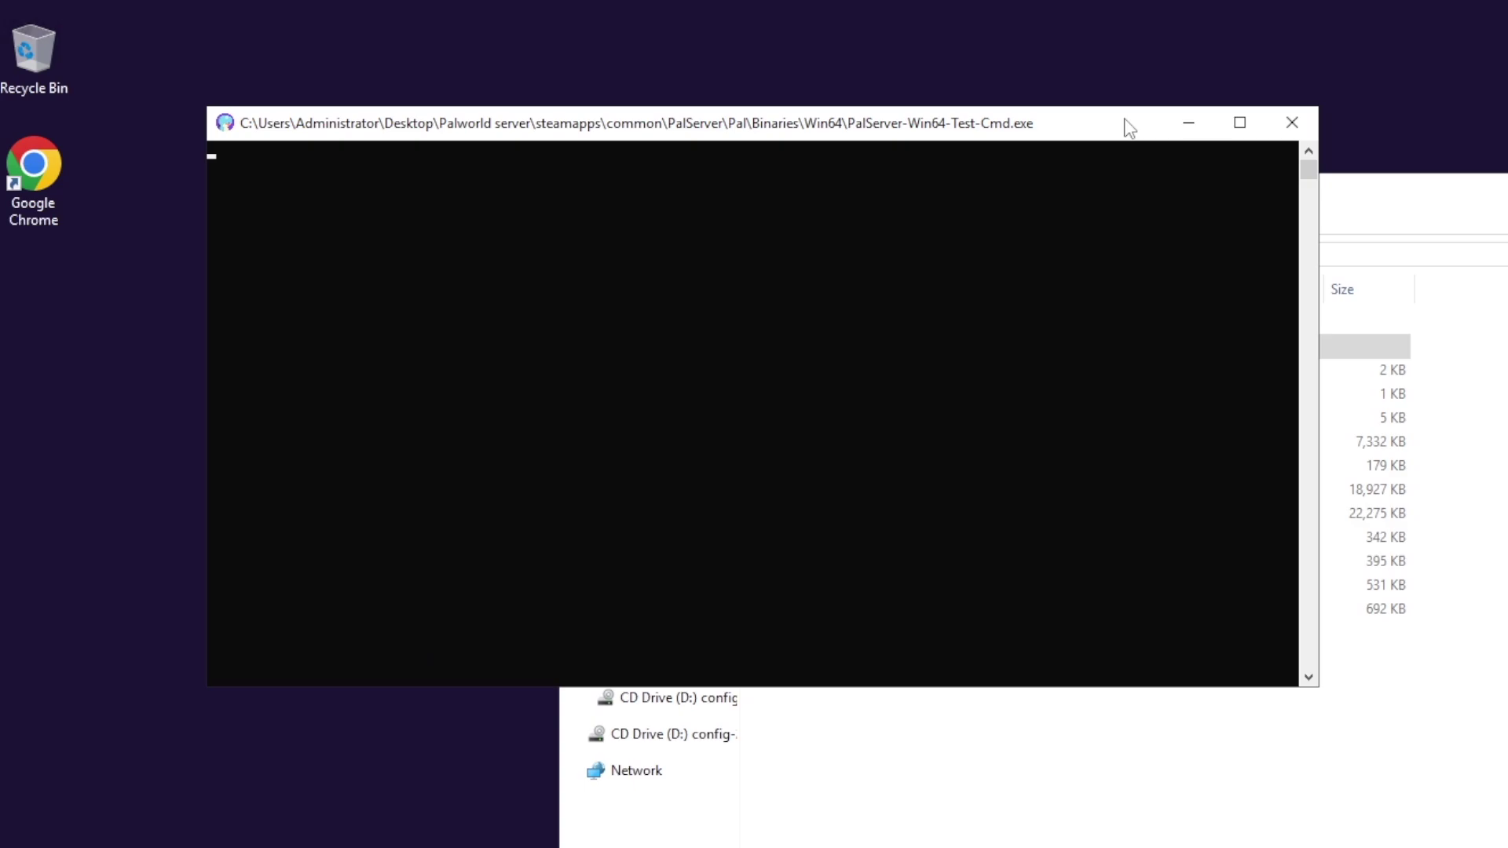
{"action": "left_click", "coordinate": [1298, 131]}
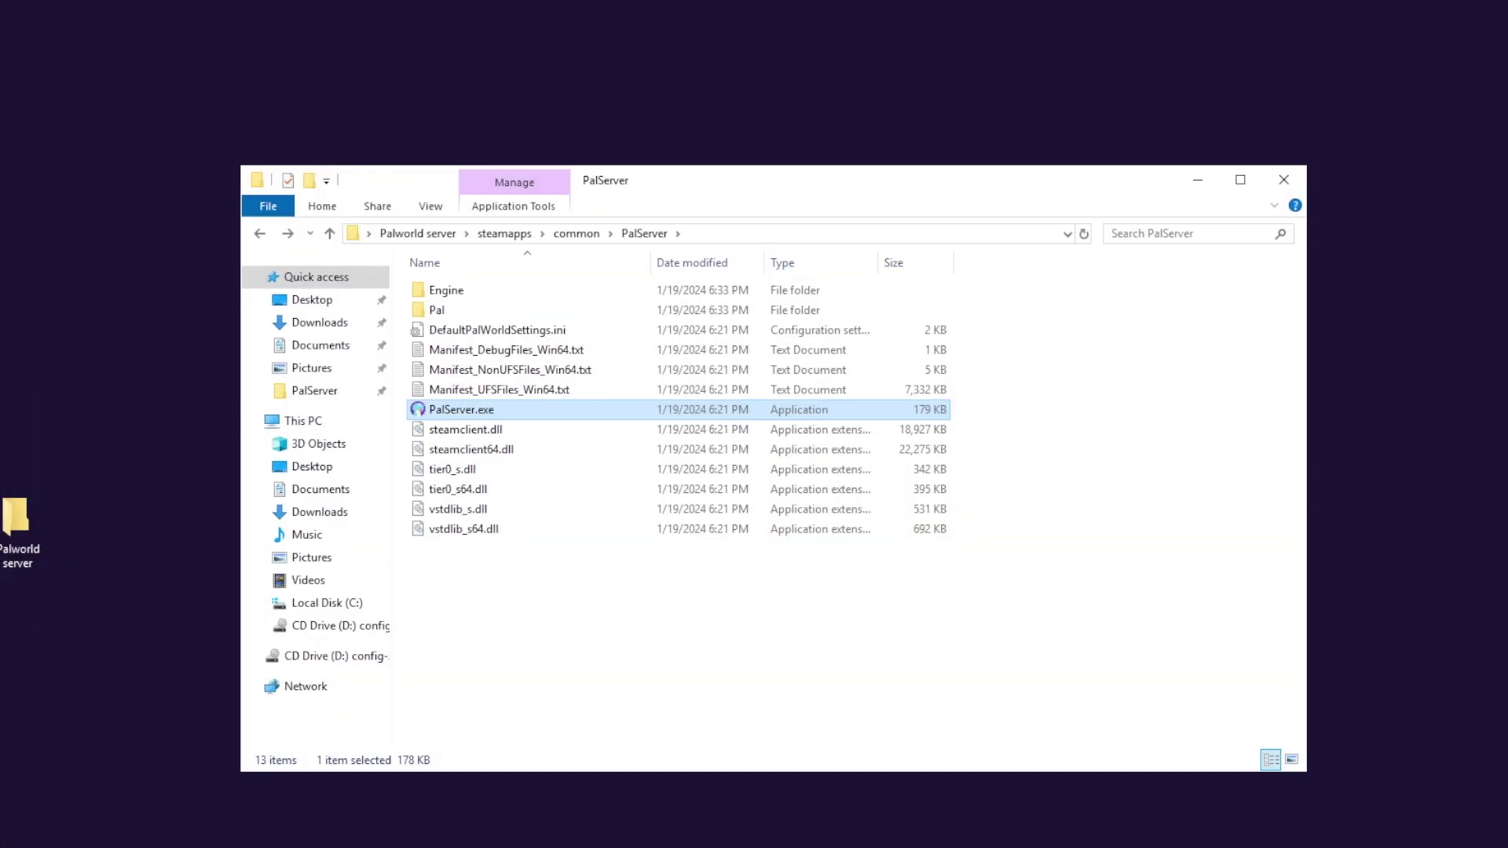
Step: Open PalWorldSettings.ini from Pal\Saved\Config\WindowsServer in Notepad++
{"action": "double_click", "coordinate": [476, 311]}
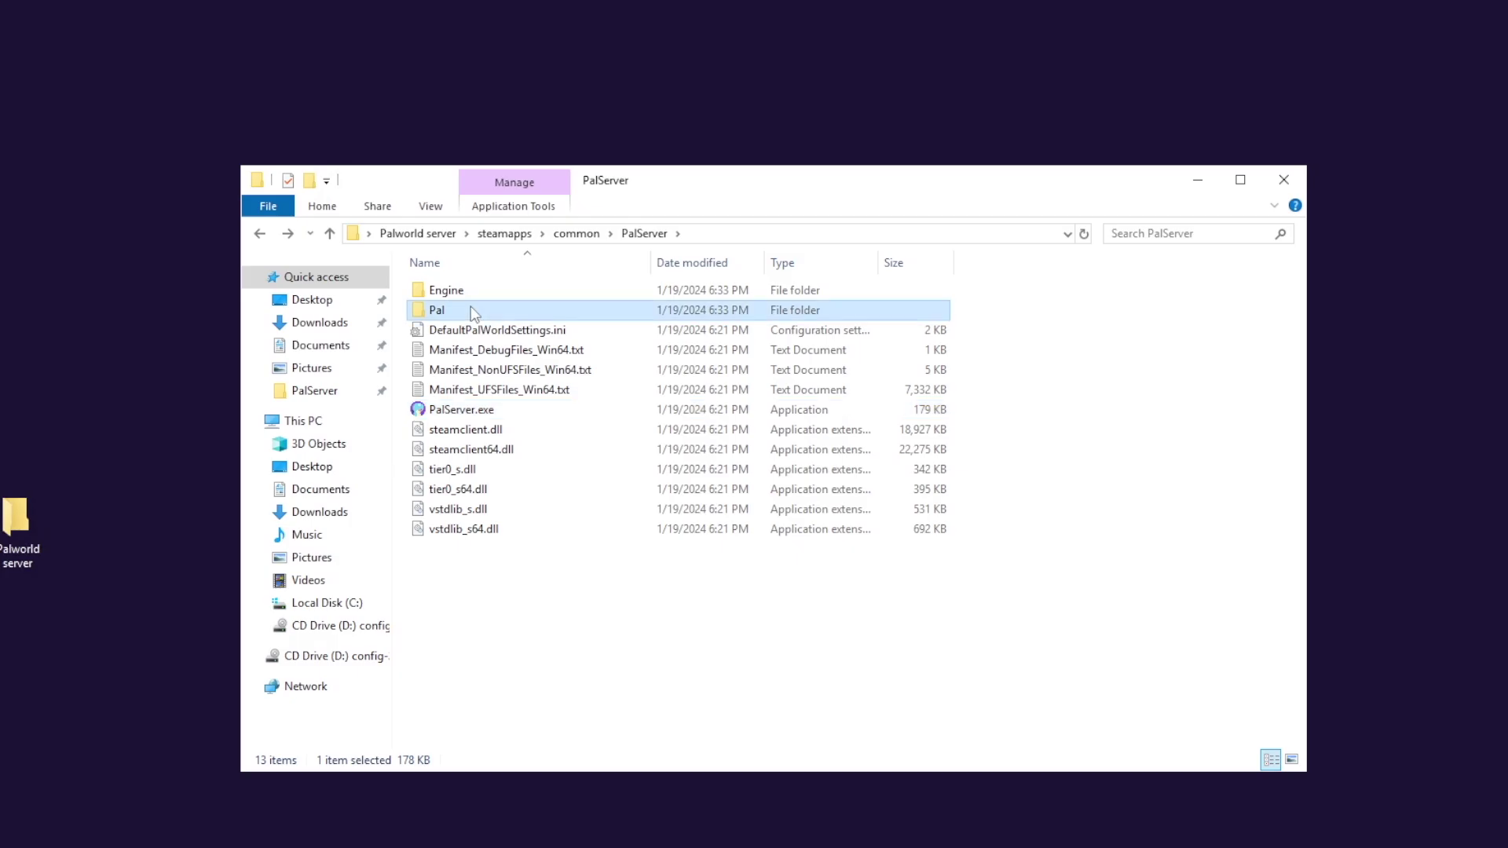
{"action": "left_click", "coordinate": [476, 352]}
{"action": "double_click", "coordinate": [476, 351]}
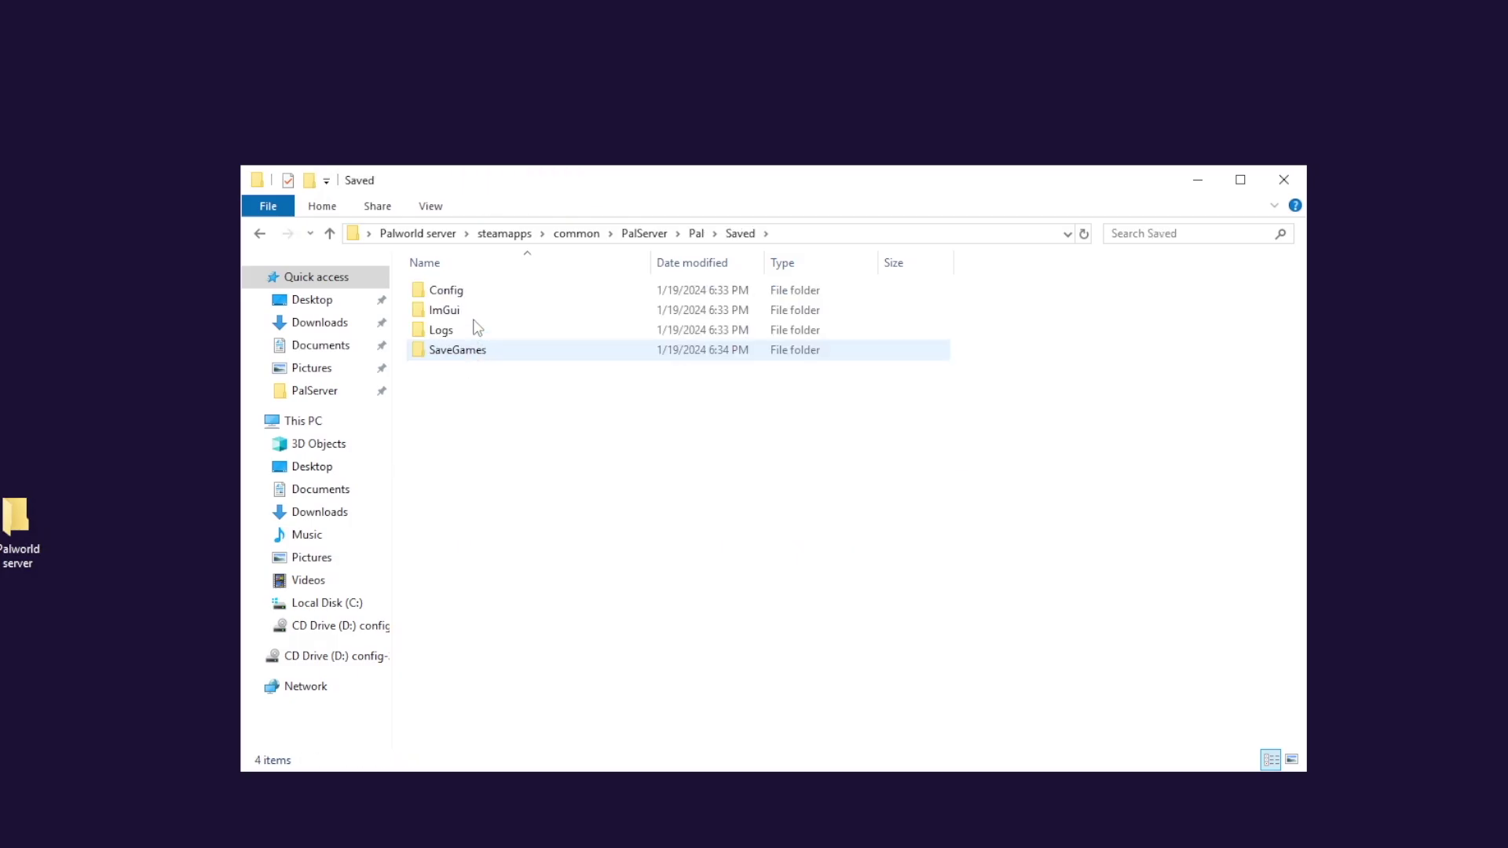
{"action": "left_click", "coordinate": [473, 291]}
{"action": "double_click", "coordinate": [473, 291]}
{"action": "double_click", "coordinate": [475, 311]}
{"action": "left_click", "coordinate": [471, 618]}
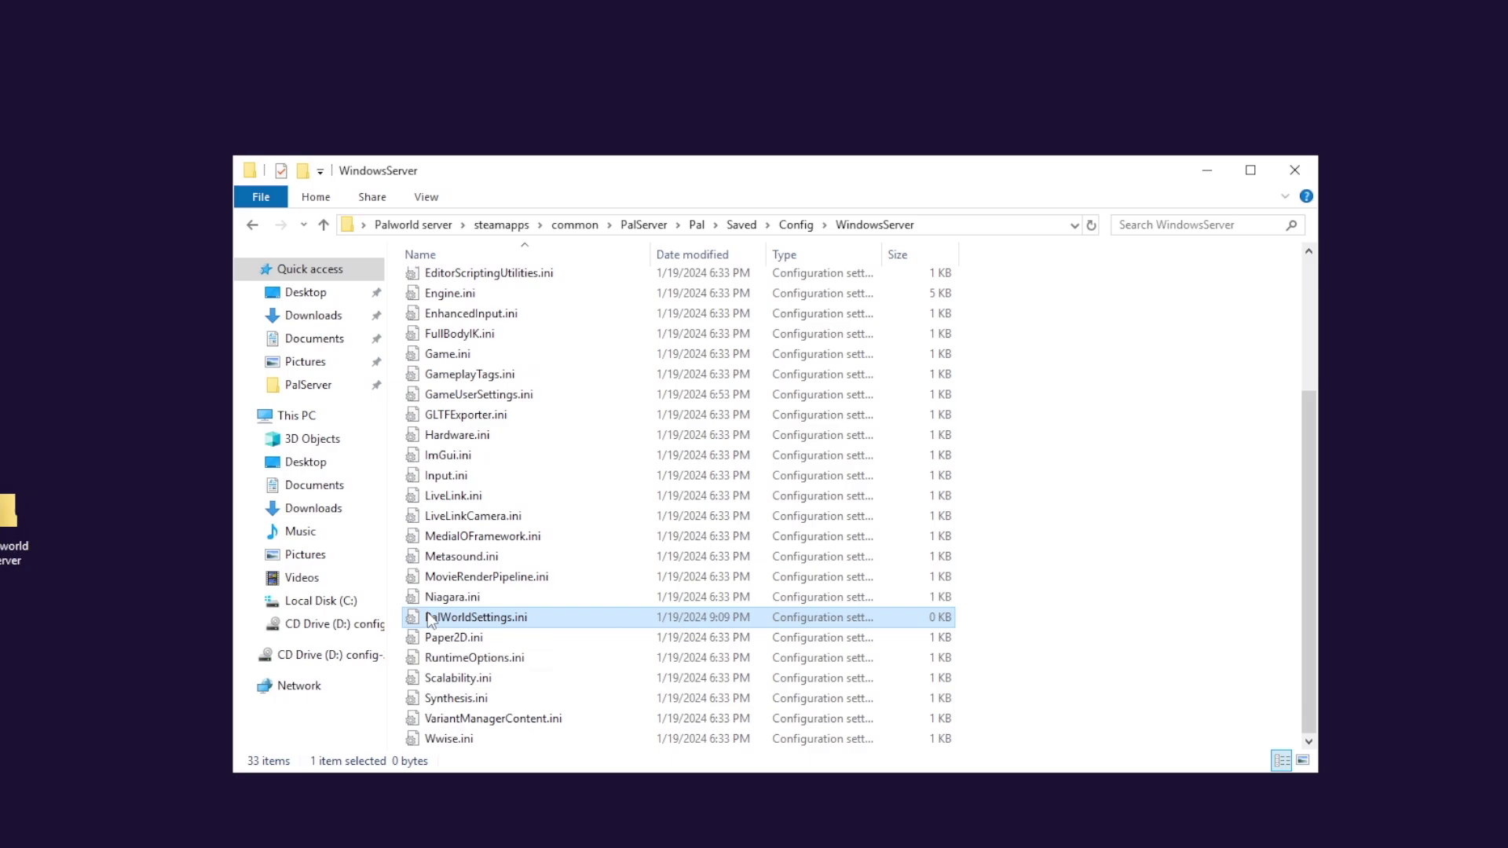
{"action": "right_click", "coordinate": [422, 597]}
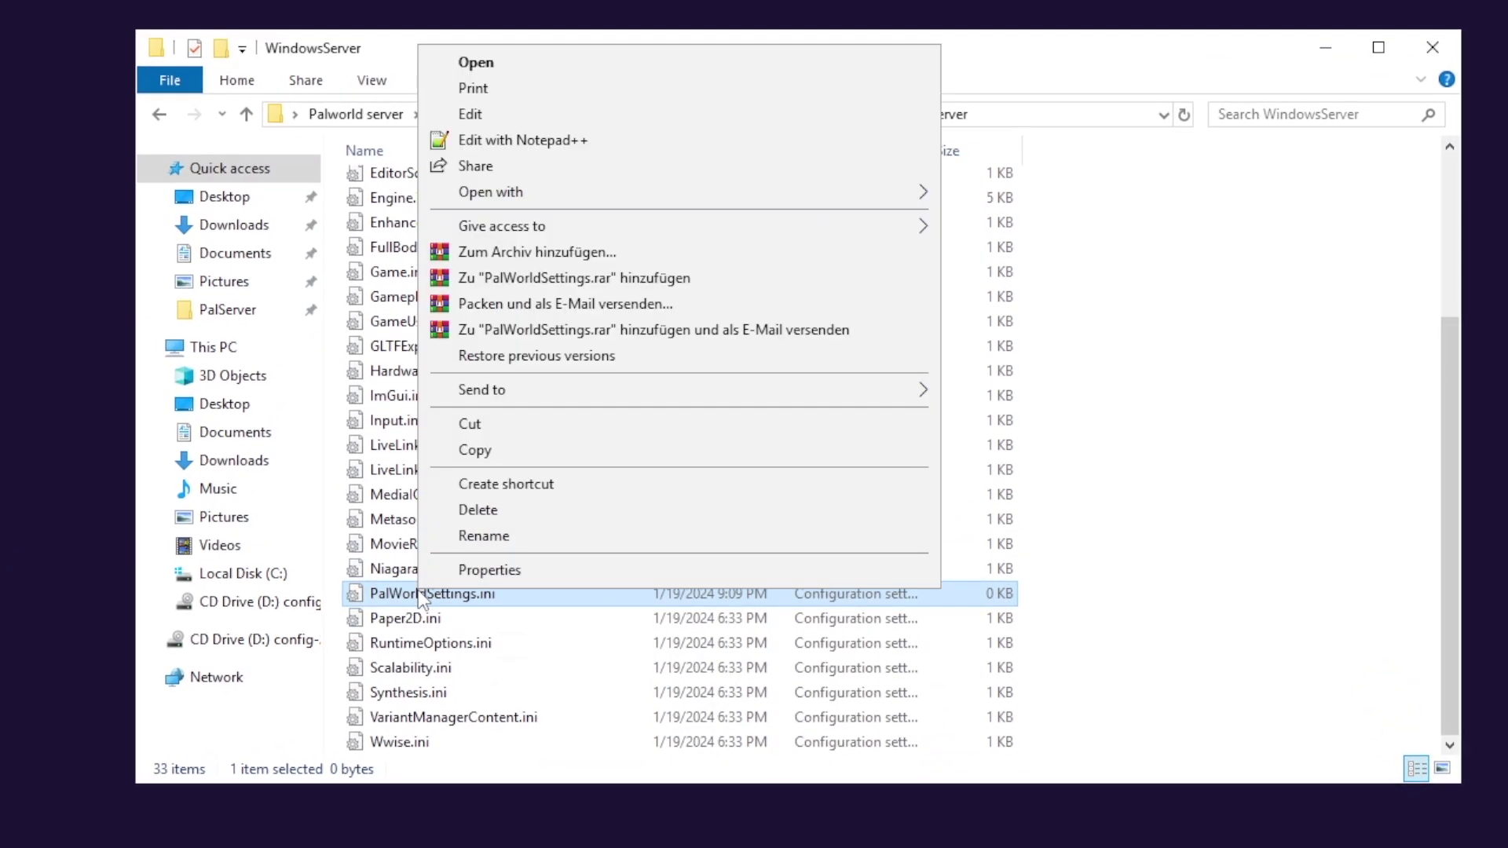
{"action": "left_click", "coordinate": [489, 137]}
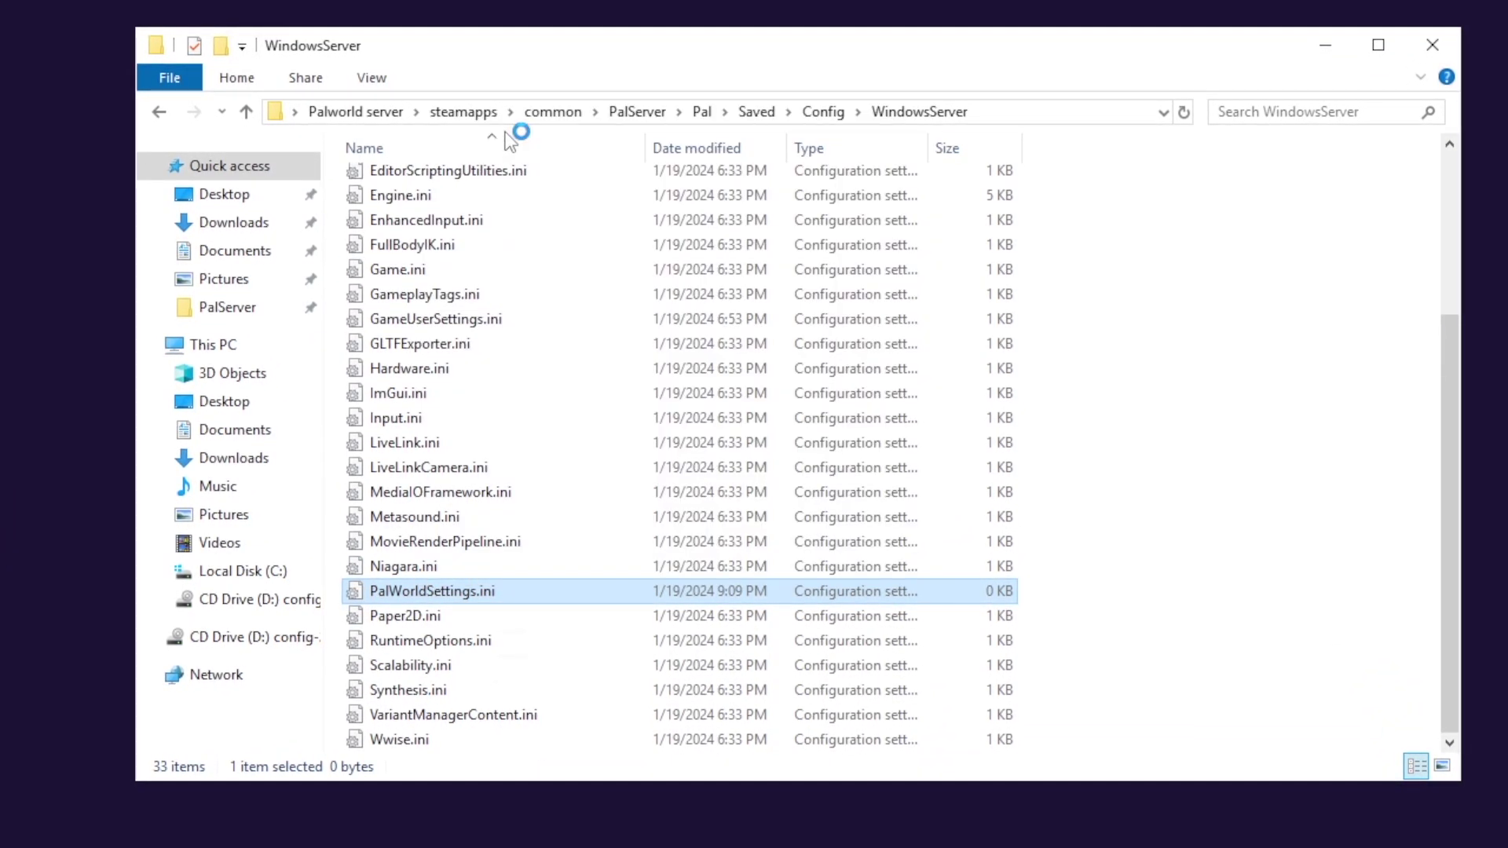
{"action": "right_click", "coordinate": [358, 138]}
Step: Paste the default OptionSettings line and review the ServerName, AdminPassword and ServerPassword entries
{"action": "left_click", "coordinate": [404, 191]}
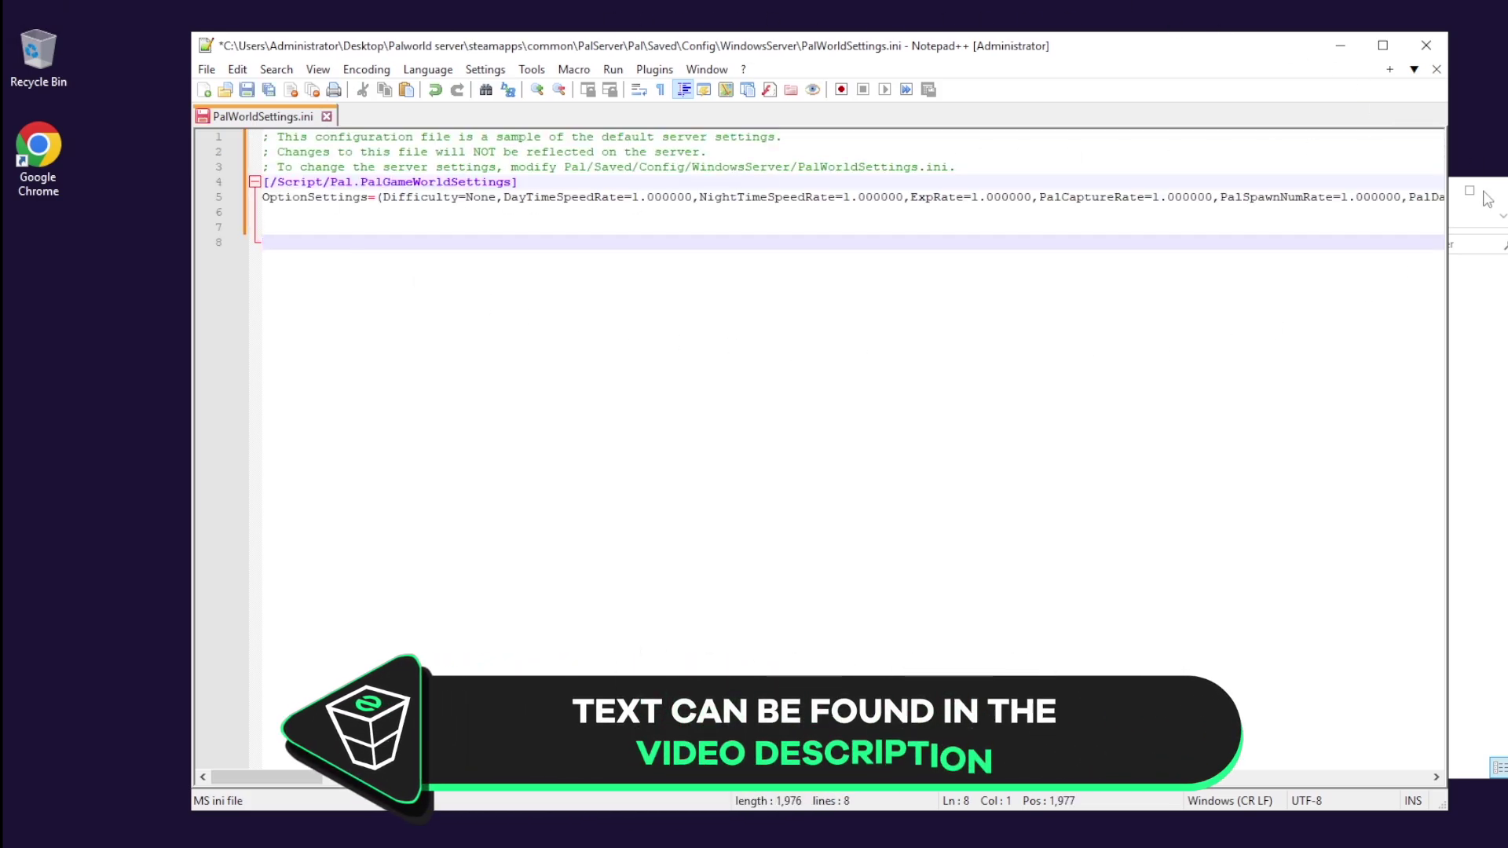
{"action": "scroll", "coordinate": [1231, 675], "scroll_direction": "right", "scroll_amount": 15}
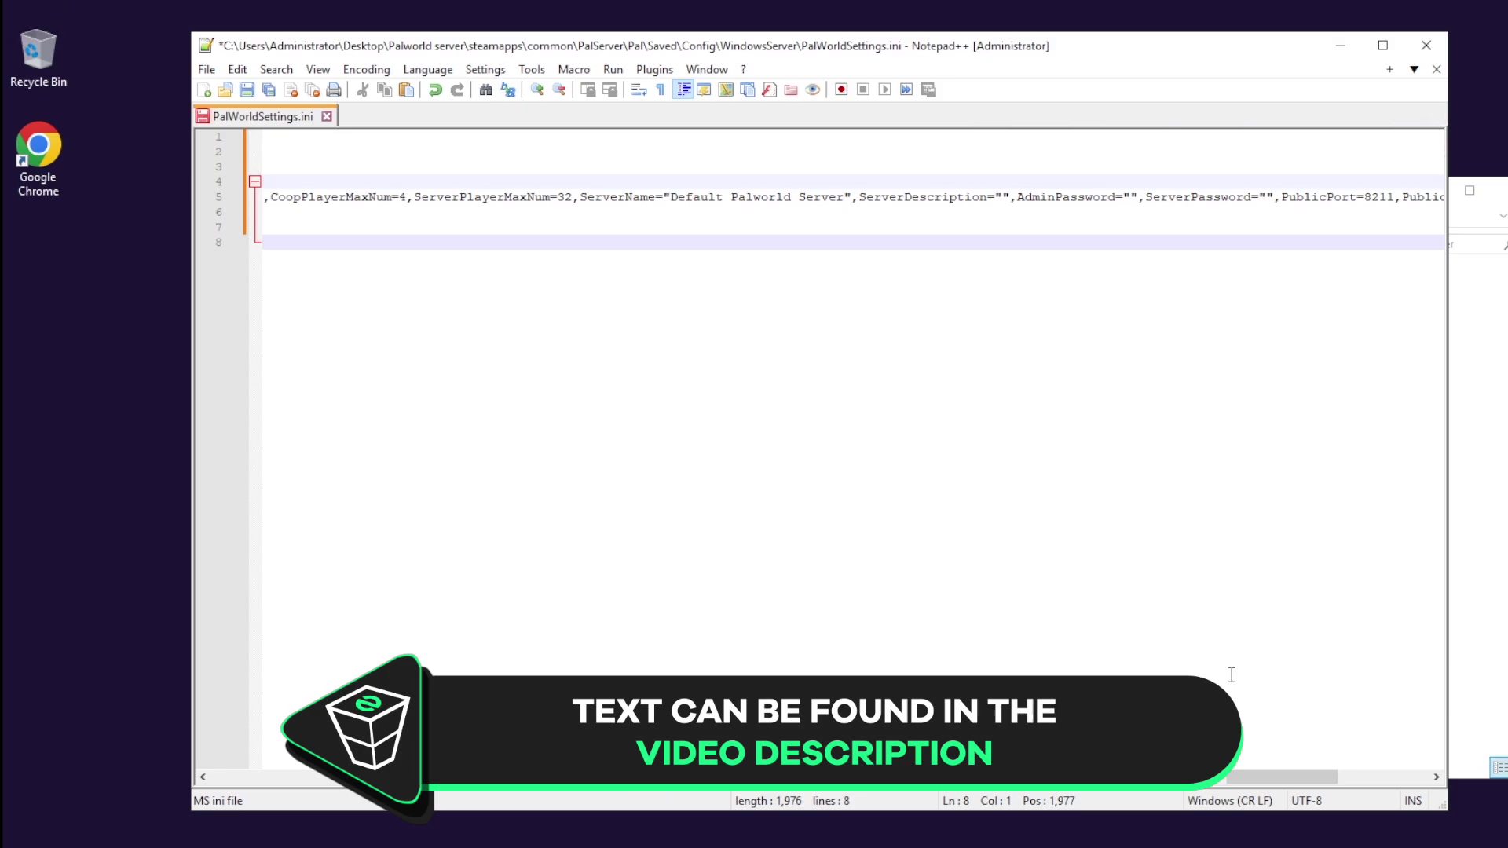
{"action": "left_click_drag", "start_coordinate": [586, 192], "coordinate": [1100, 198]}
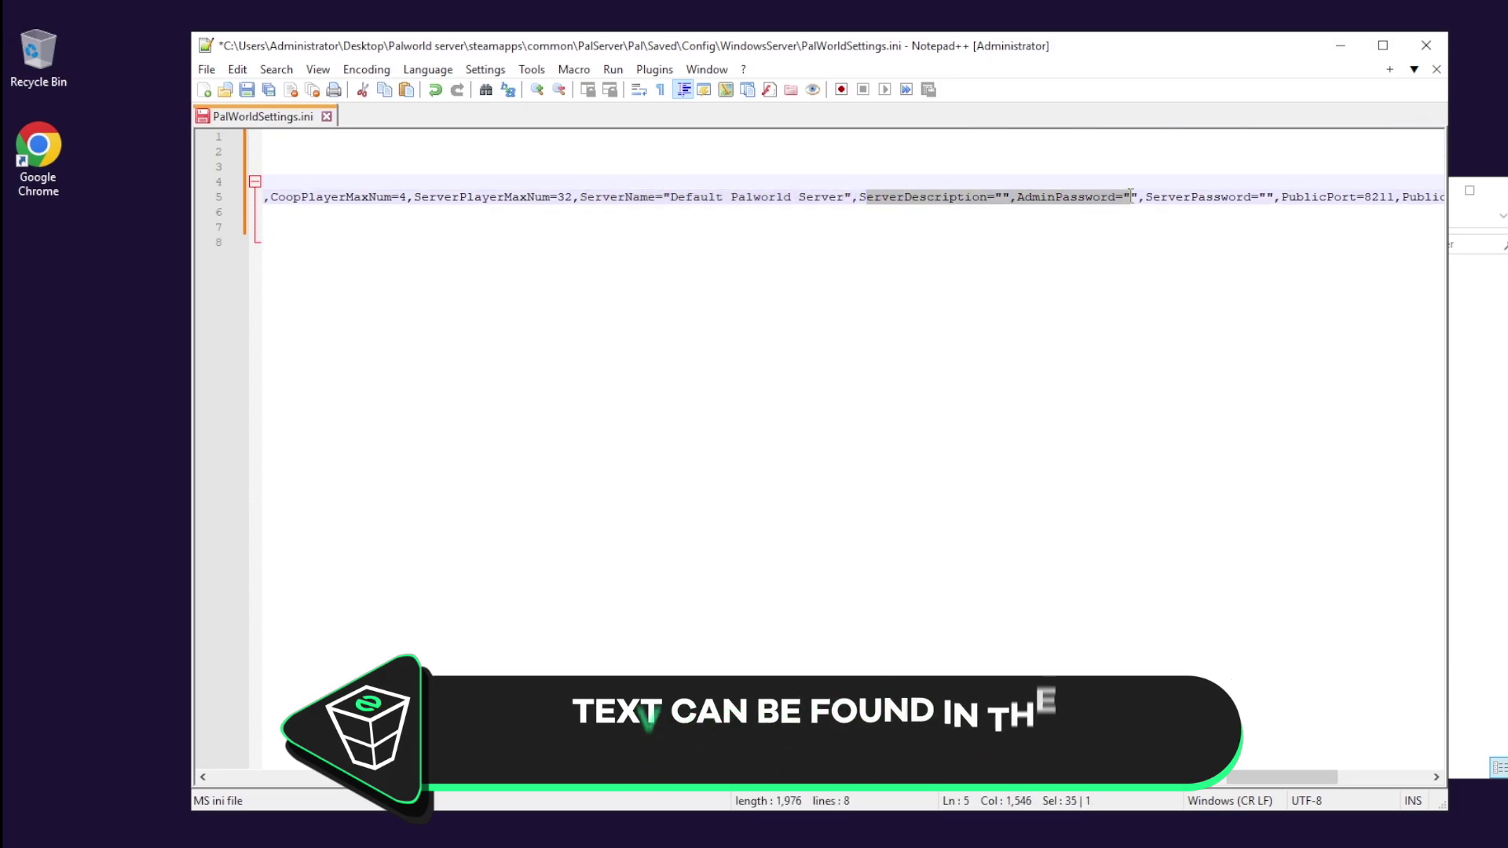
{"action": "left_click_drag", "start_coordinate": [1197, 196], "coordinate": [1296, 202]}
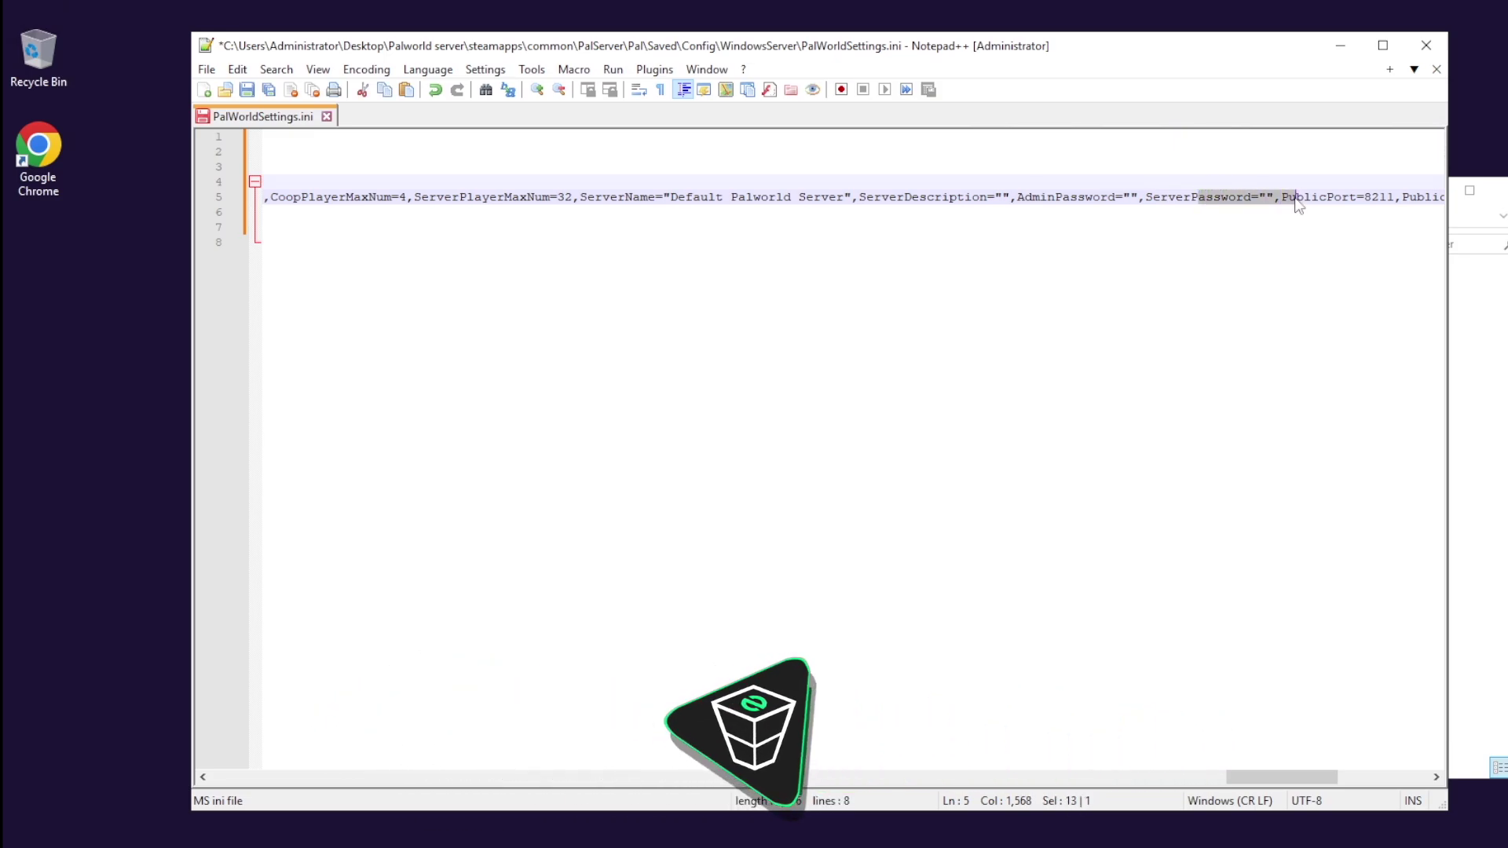
{"action": "left_click", "coordinate": [1309, 252]}
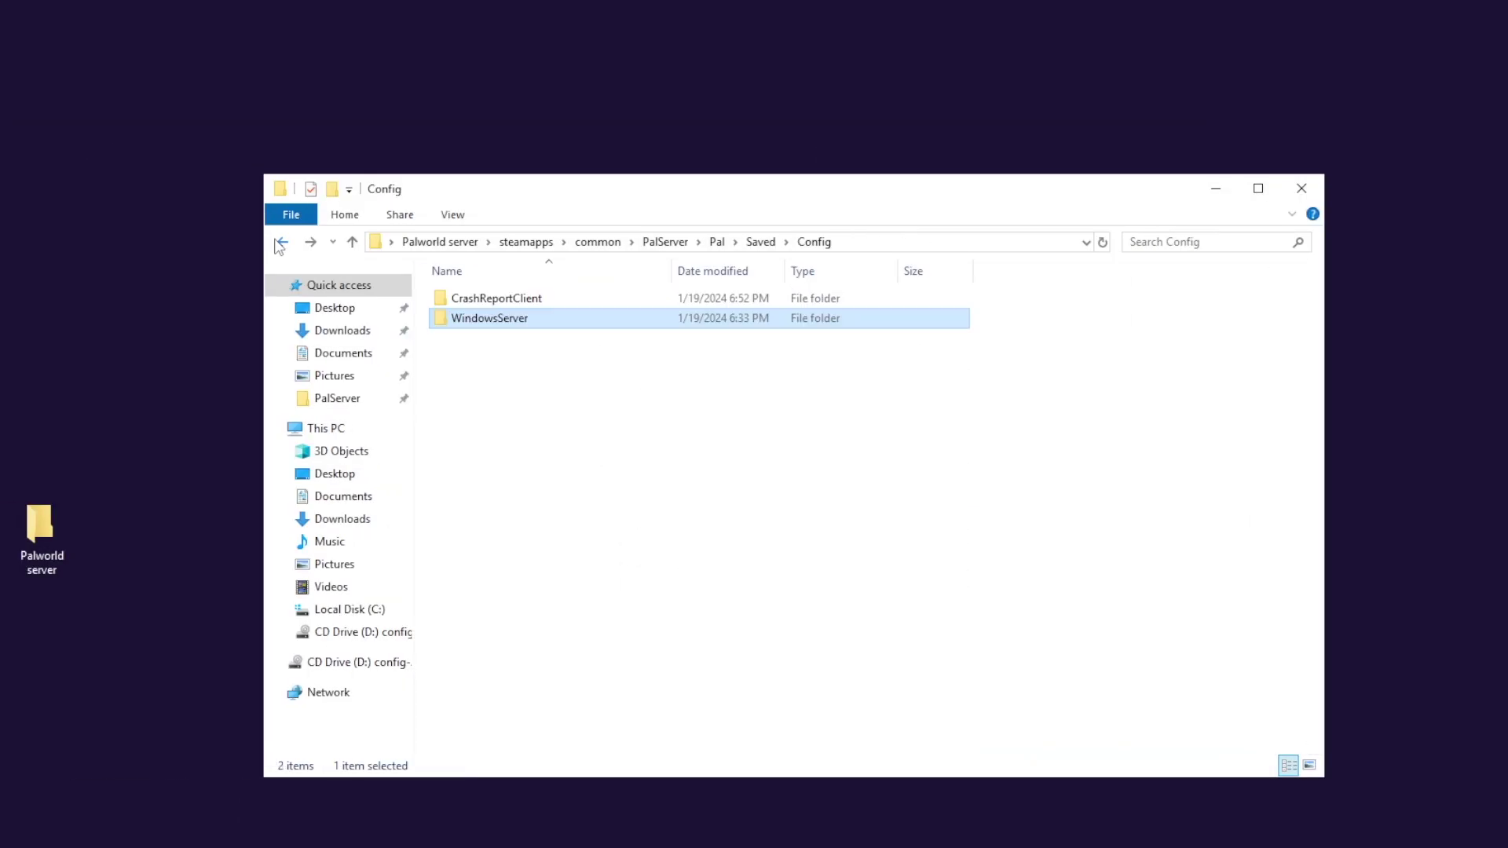
Step: Navigate back to the PalServer folder and launch PalServer.exe
{"action": "left_click", "coordinate": [281, 243]}
{"action": "left_click", "coordinate": [281, 243]}
{"action": "left_click", "coordinate": [281, 243]}
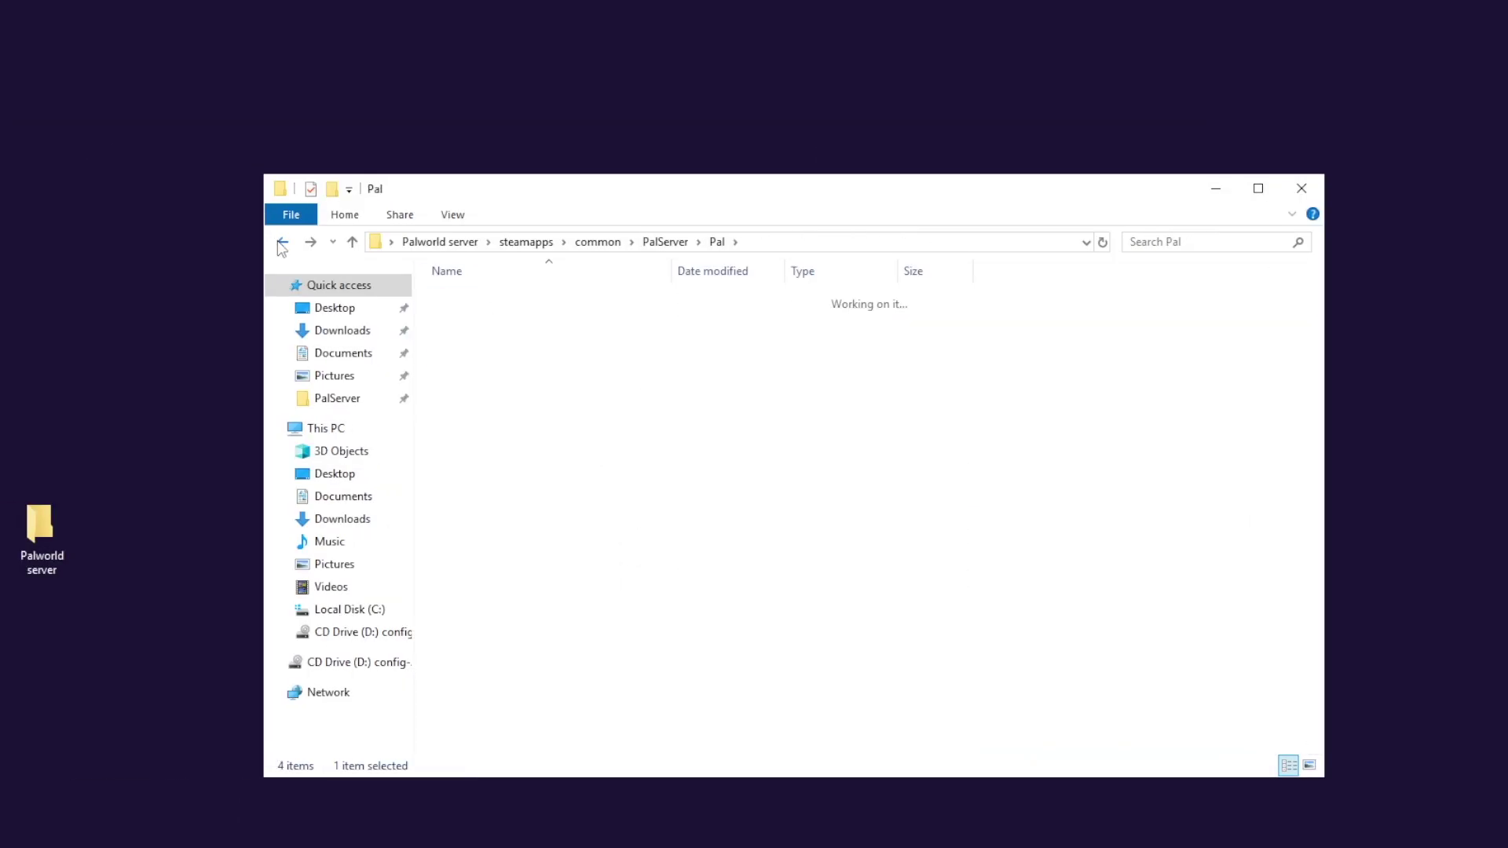
{"action": "double_click", "coordinate": [507, 417]}
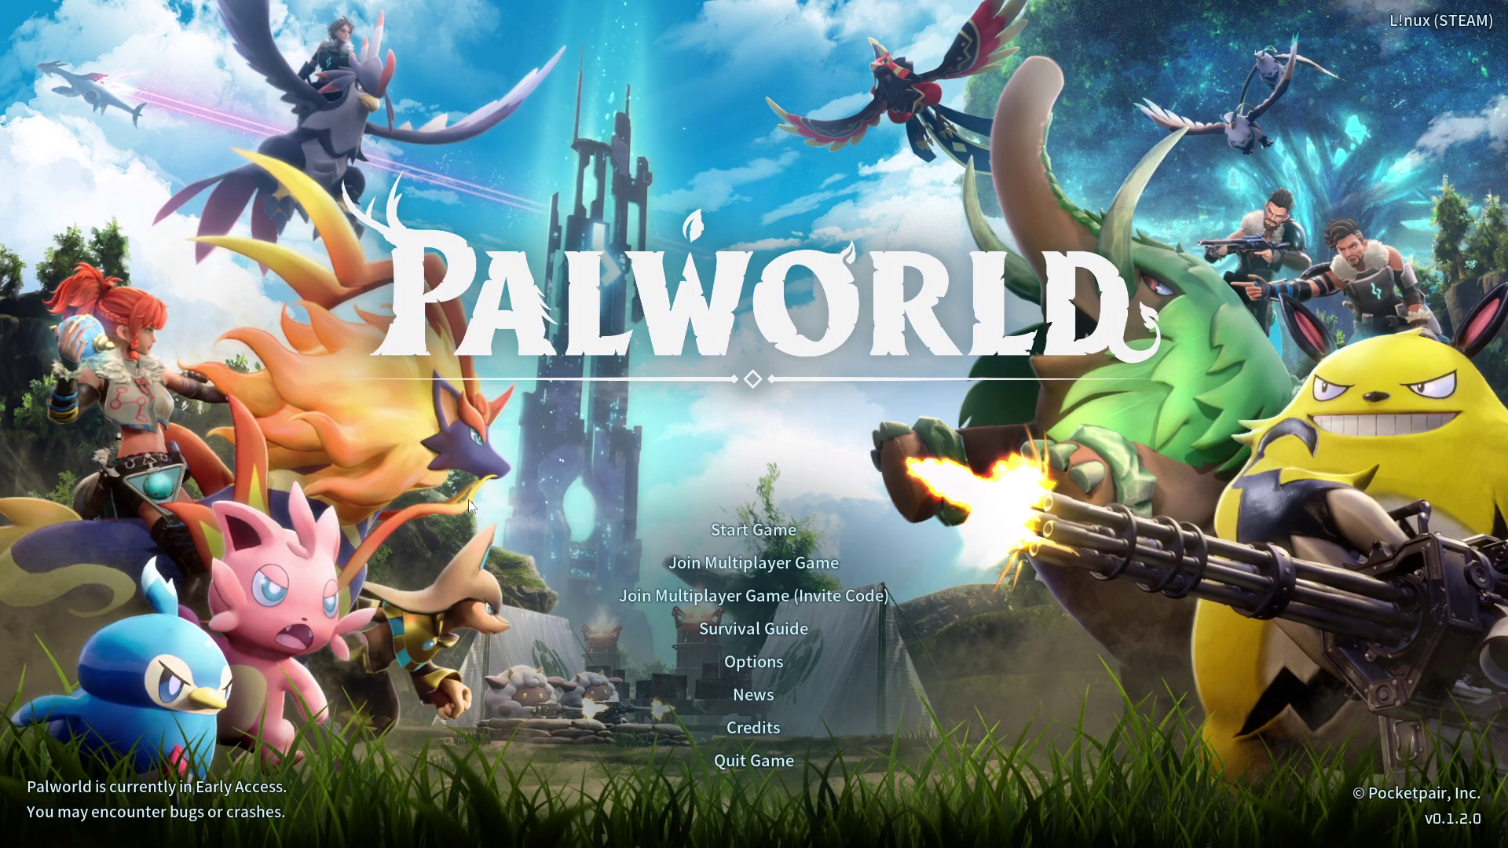
Step: Connect to 45.137.118.126:8211 via Community Servers and walk around the game world
{"action": "left_click", "coordinate": [766, 567]}
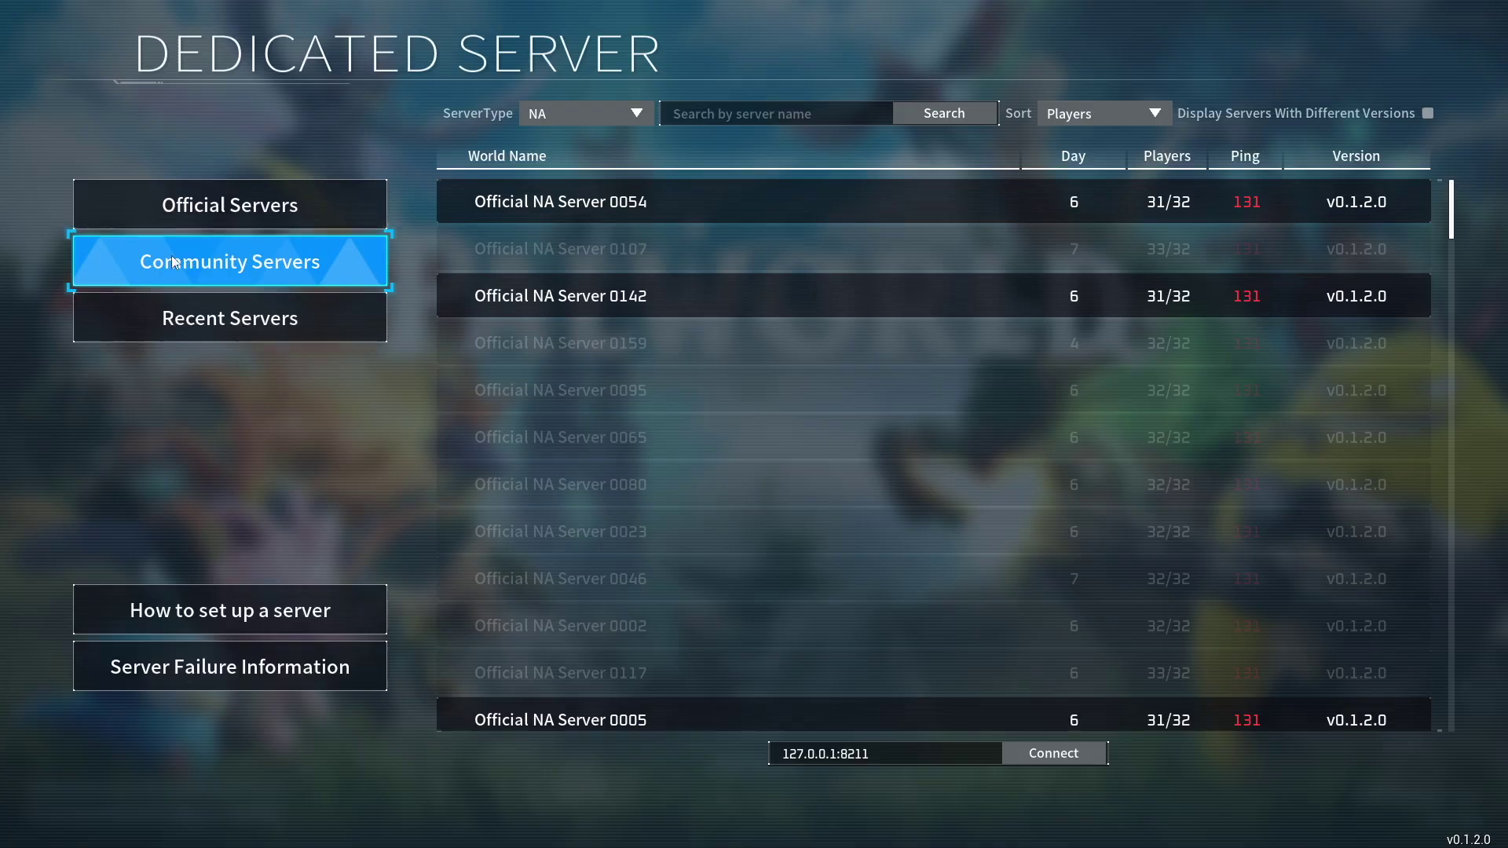
{"action": "left_click", "coordinate": [229, 264]}
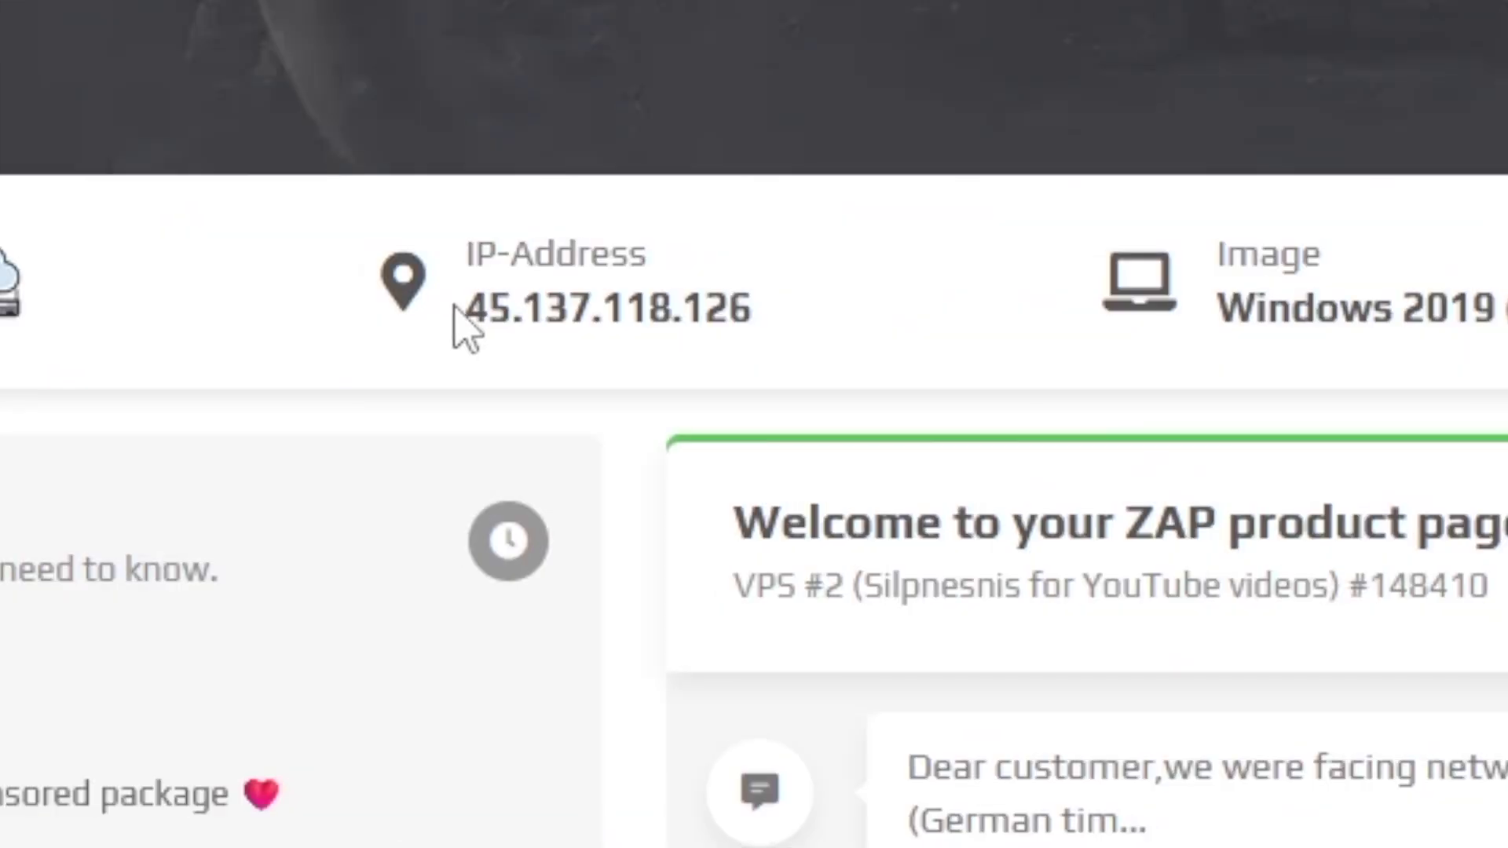
{"action": "left_click_drag", "start_coordinate": [454, 306], "coordinate": [742, 309]}
{"action": "right_click", "coordinate": [742, 311]}
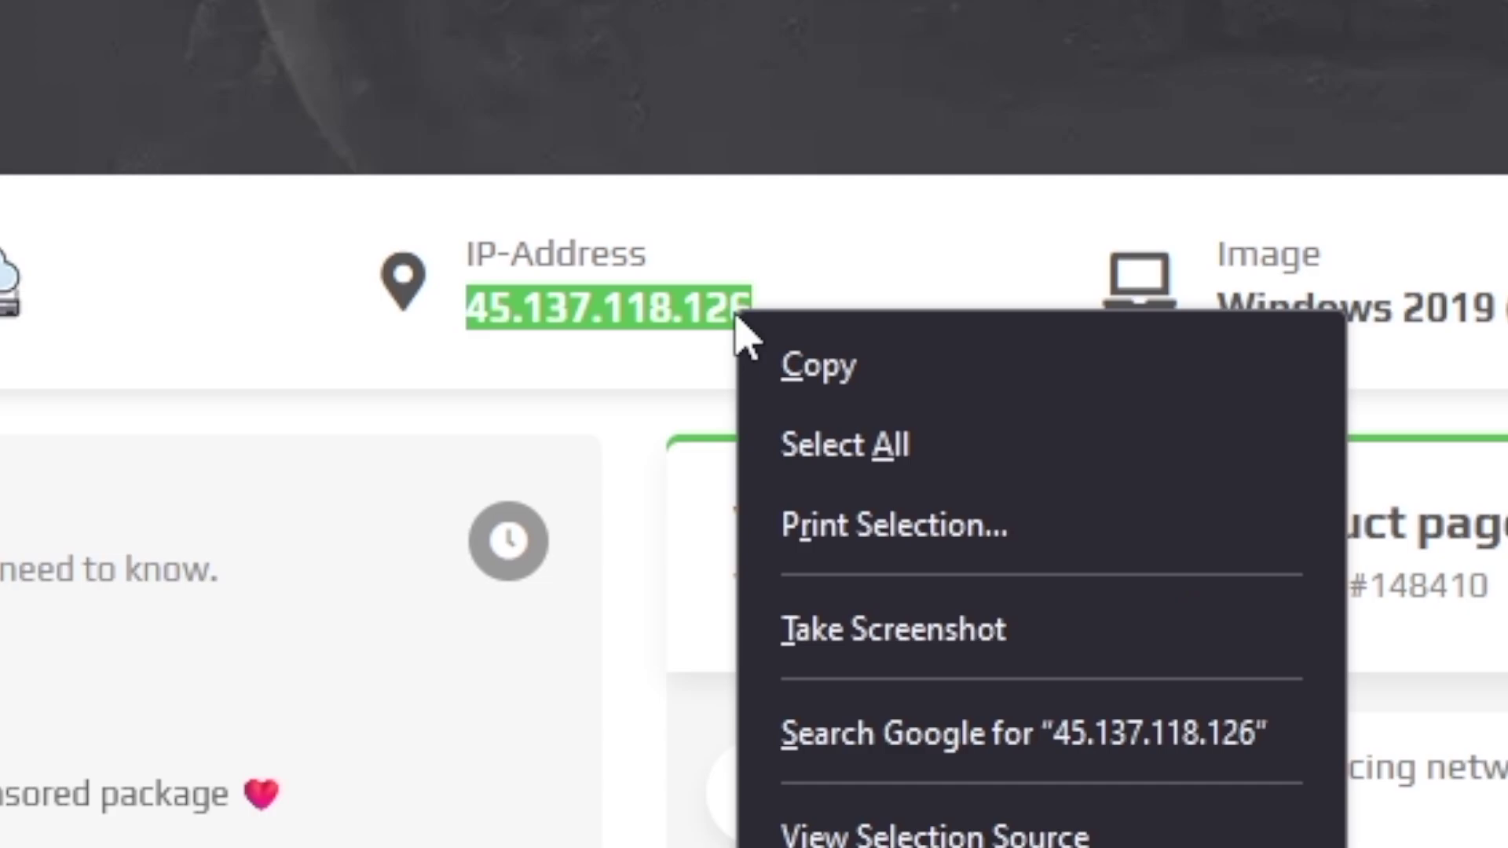
{"action": "left_click", "coordinate": [852, 376]}
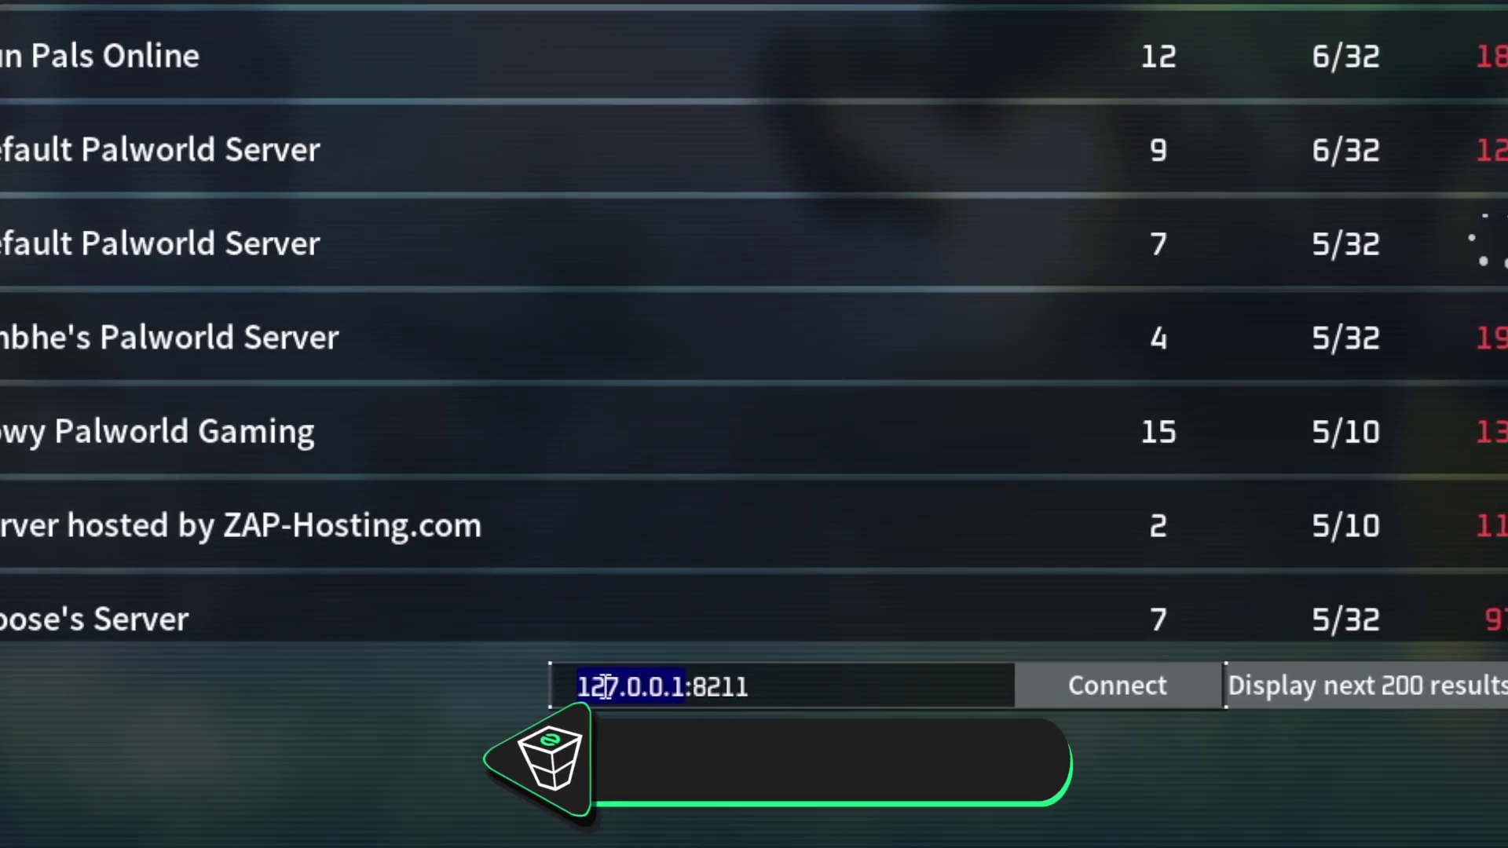
{"action": "key", "text": "ctrl+v"}
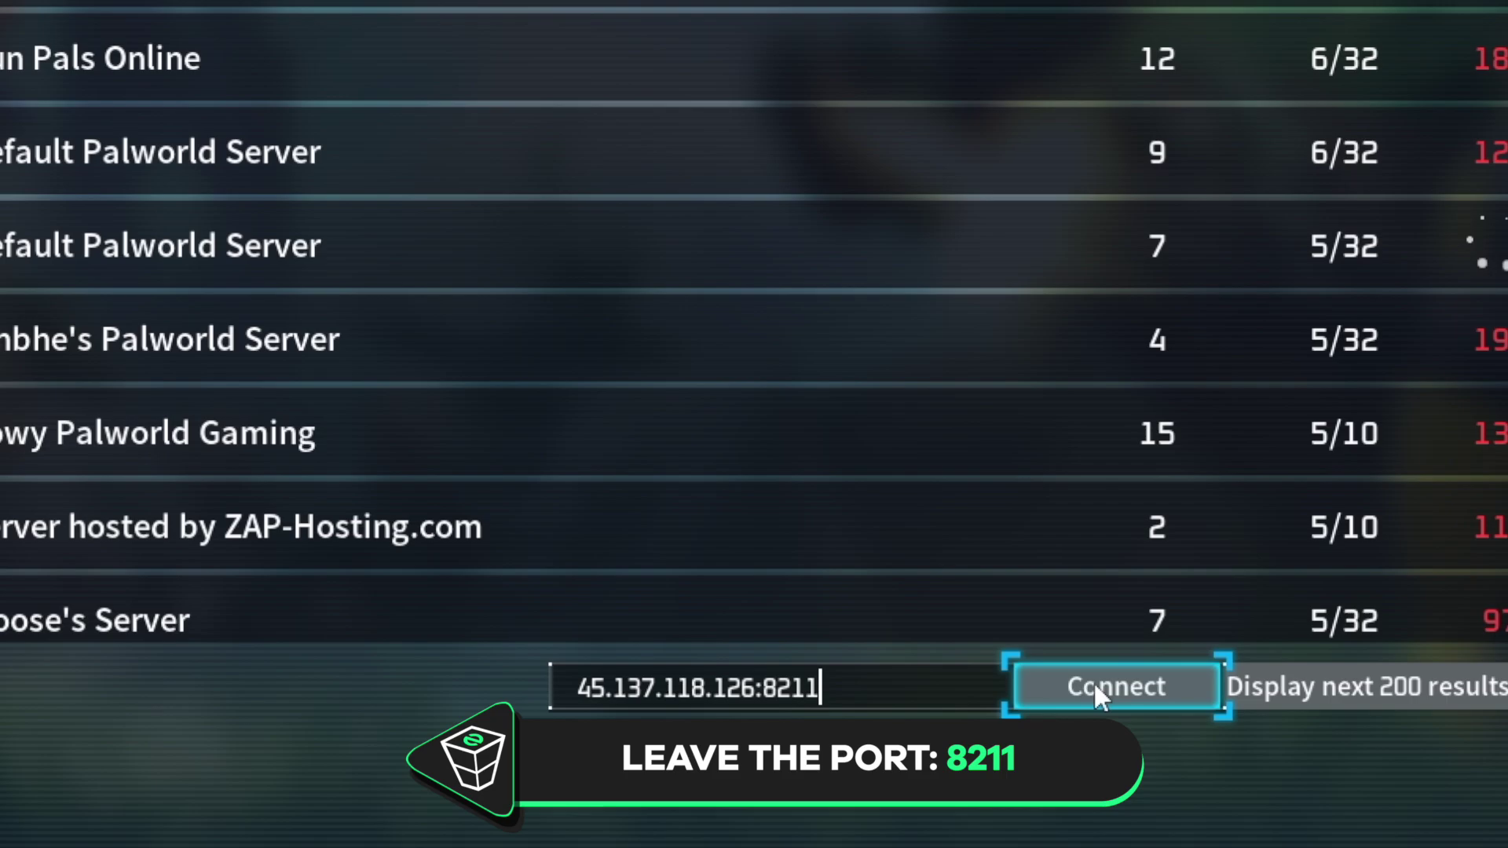
{"action": "left_click", "coordinate": [1115, 686]}
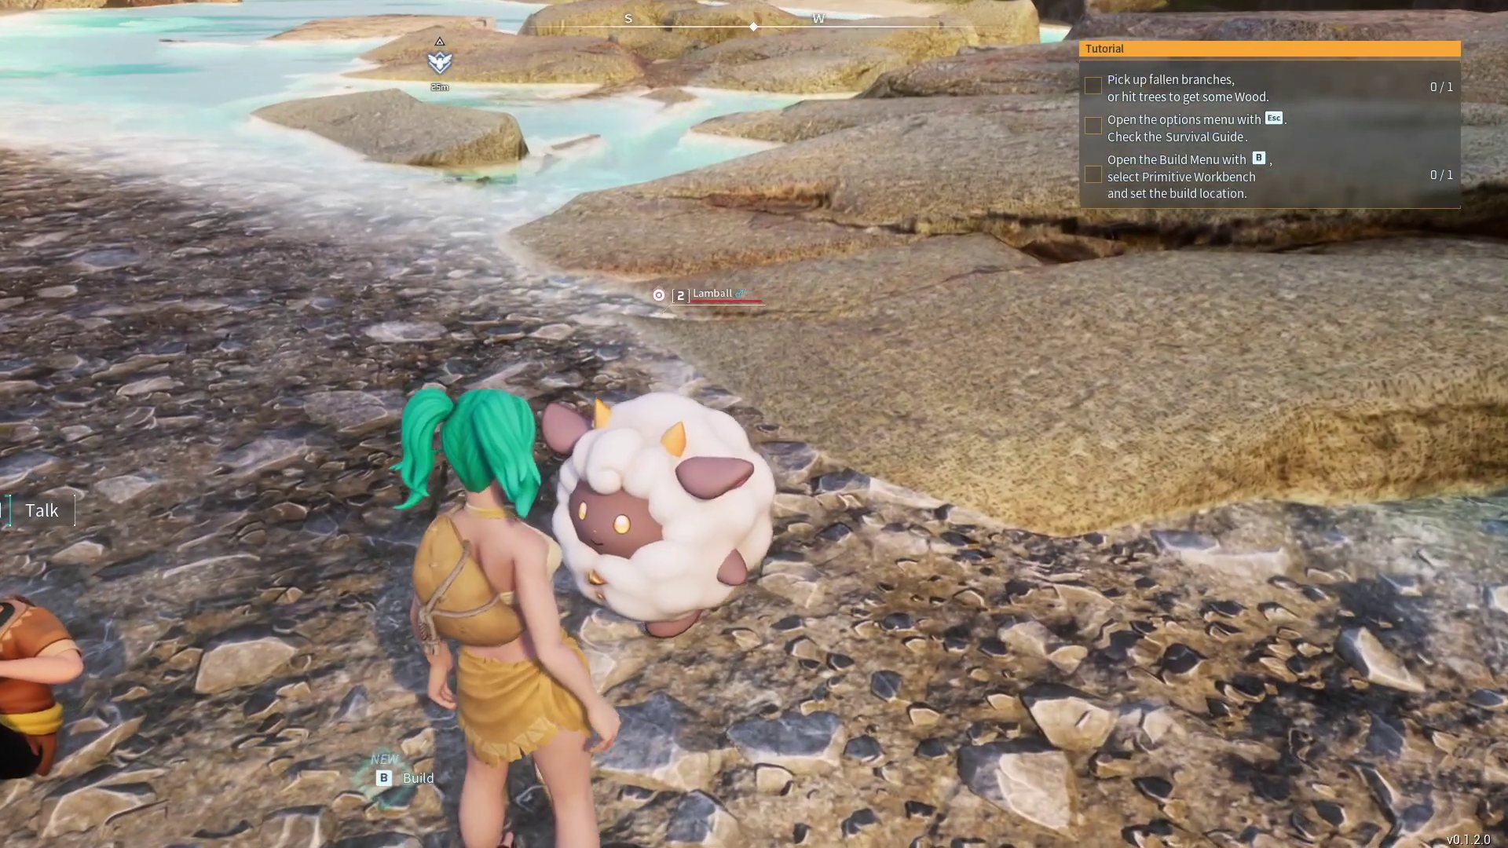
{"action": "key", "text": "s"}
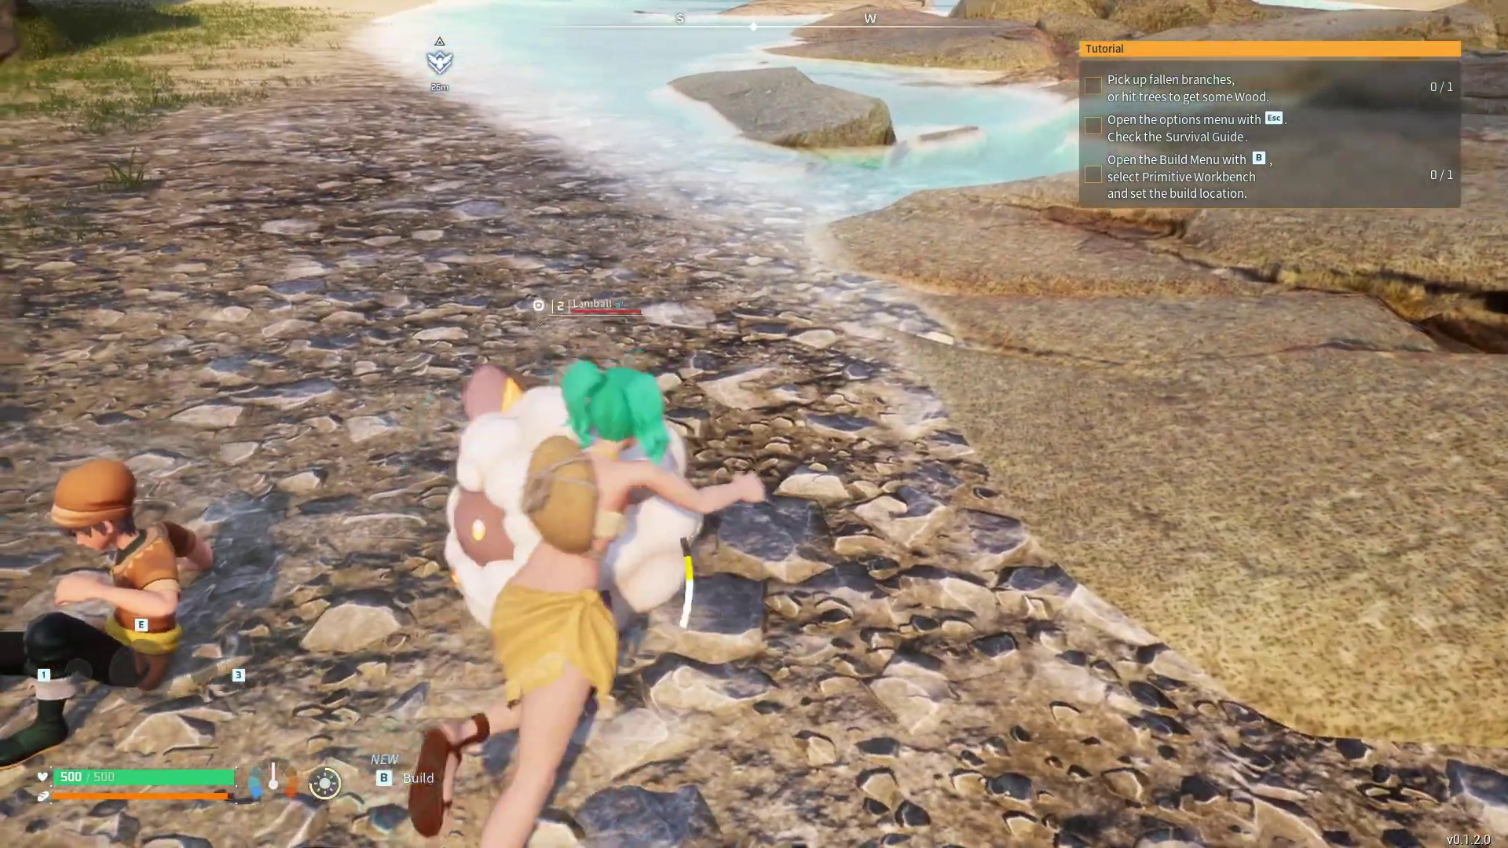
{"action": "key", "text": "w"}
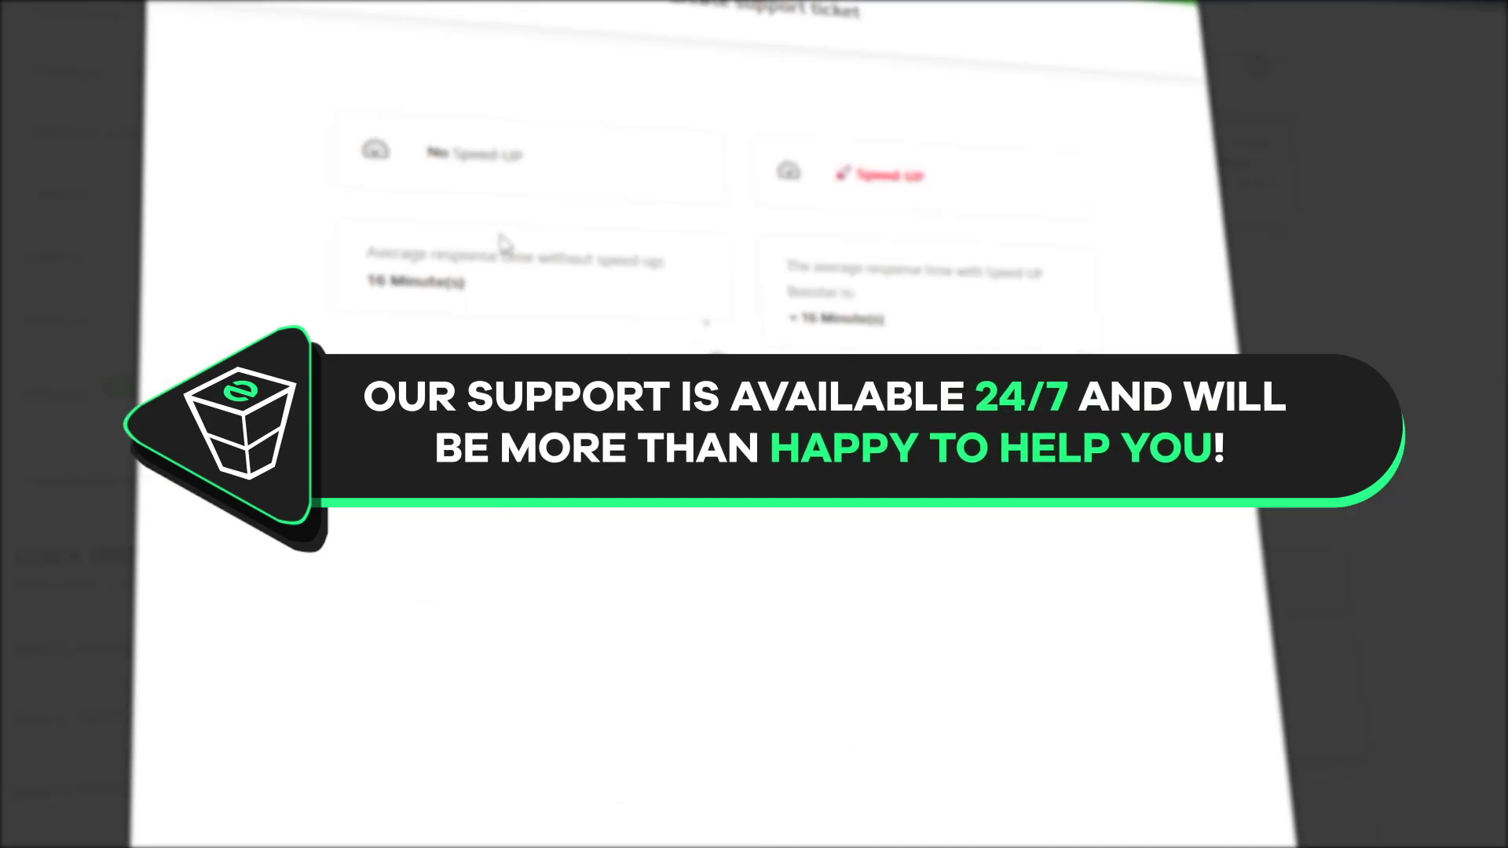
Step: Pick the No Speed UP support option, averaging a 16-minute response, then browse the ticket reference list
{"action": "left_click", "coordinate": [491, 177]}
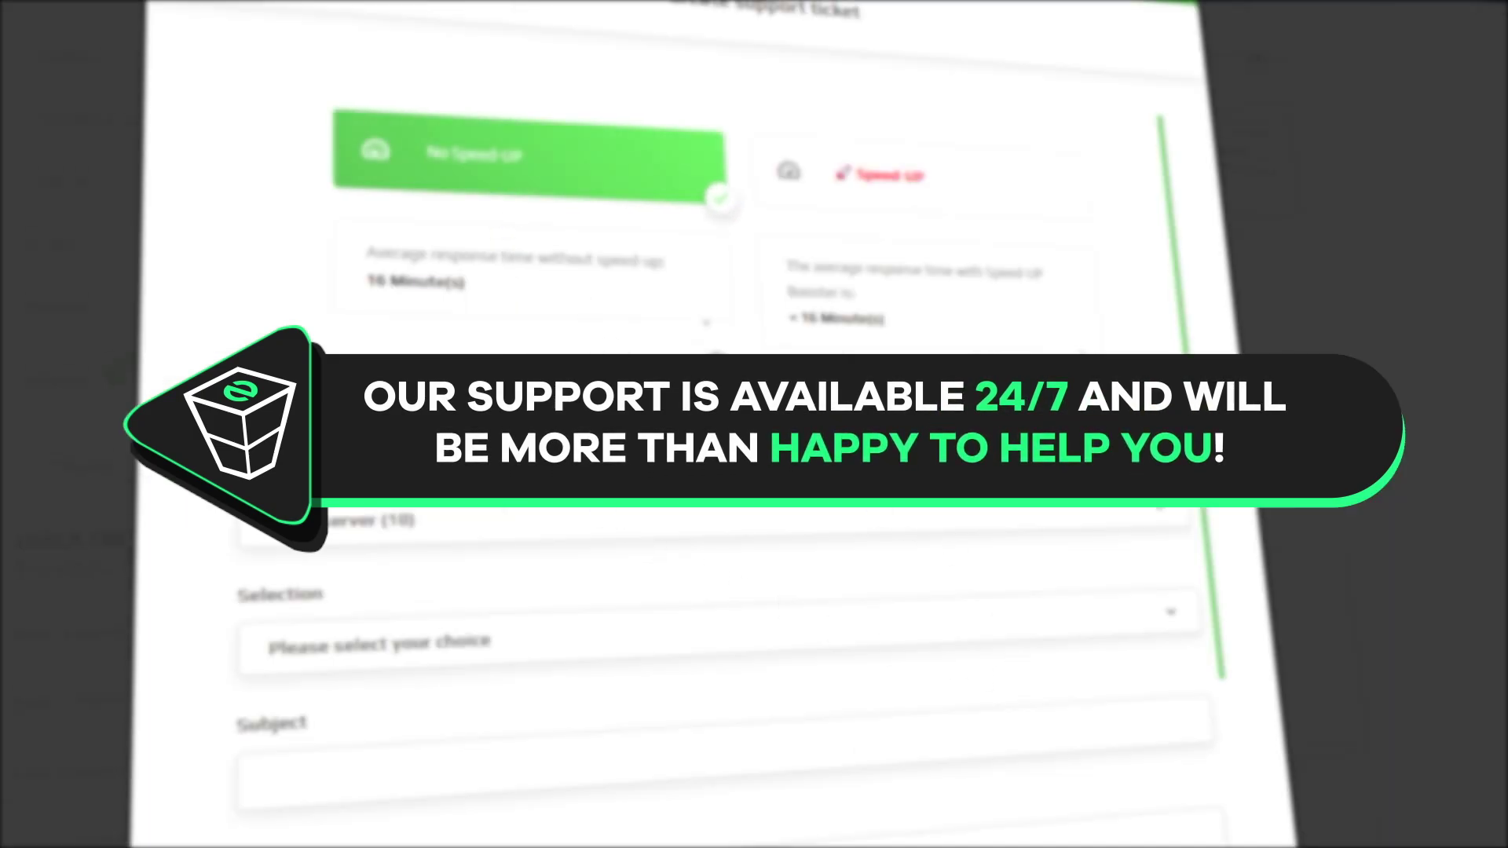
{"action": "left_click", "coordinate": [361, 519]}
{"action": "scroll", "coordinate": [362, 550], "scroll_direction": "down", "scroll_amount": 3}
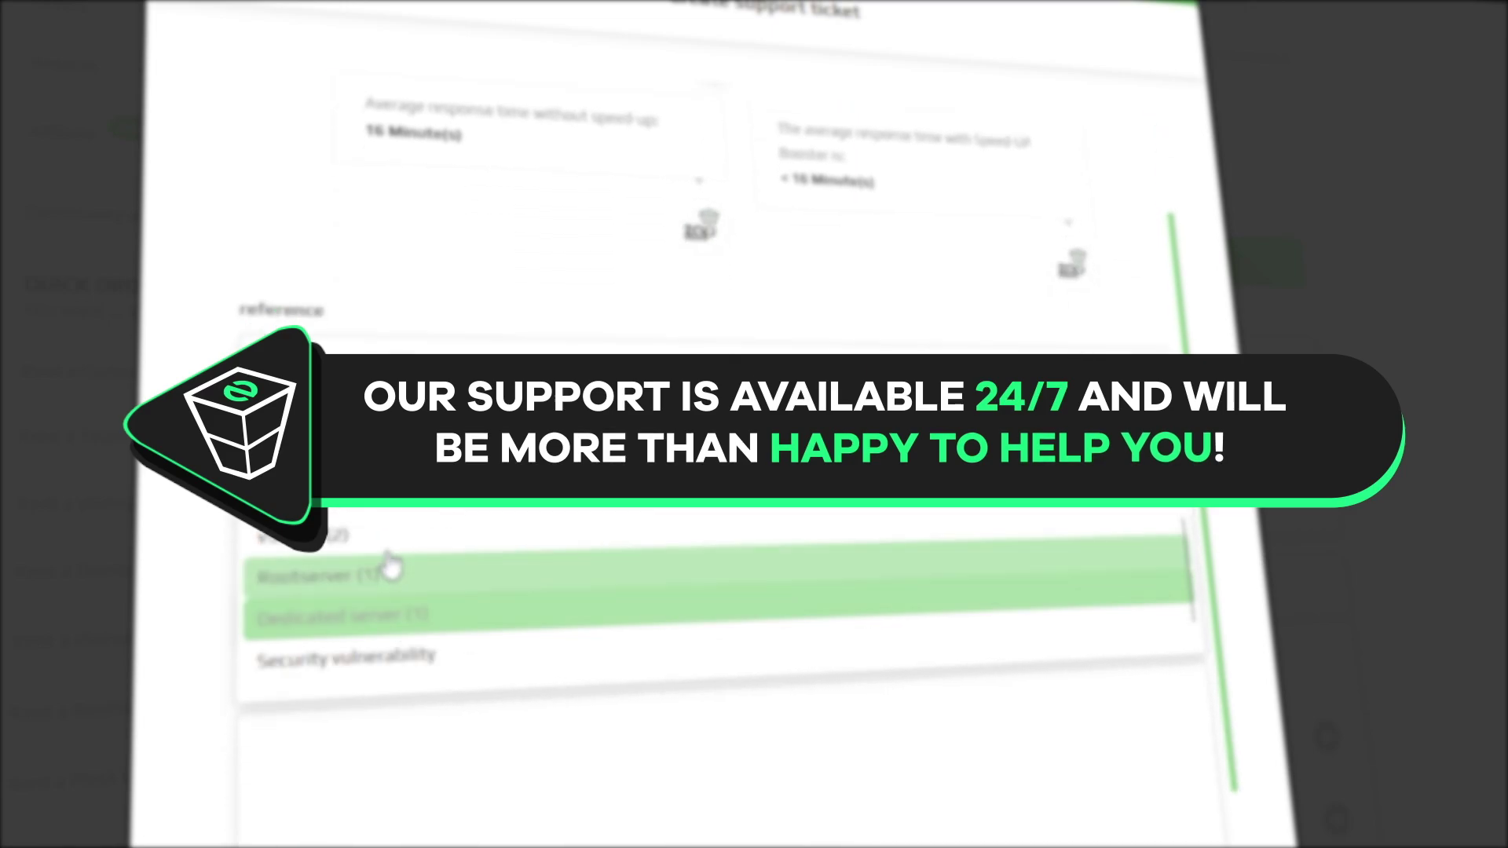